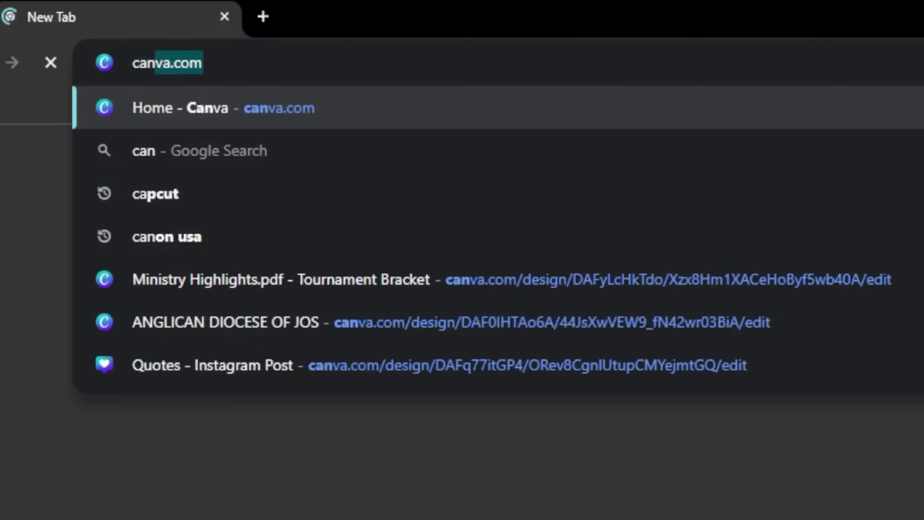
- Go to canva.com in Chrome to load the Canva home page
text(a)
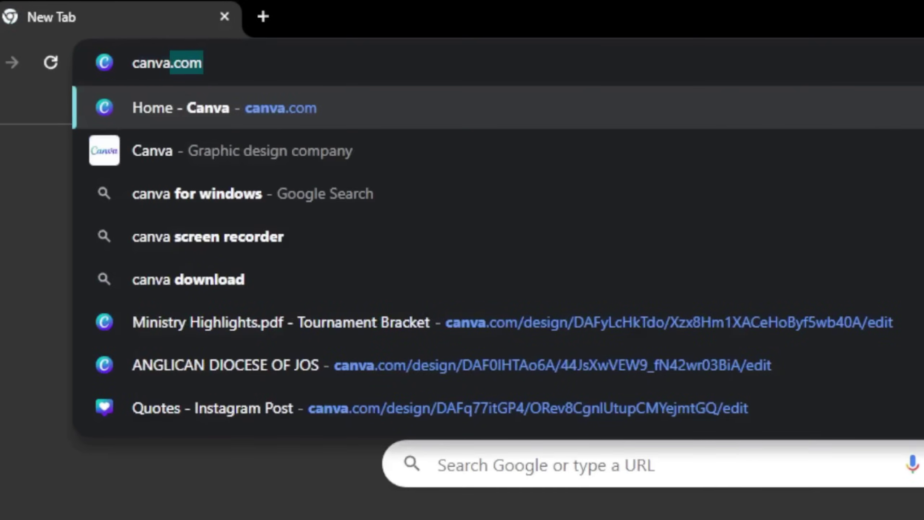
key(Return)
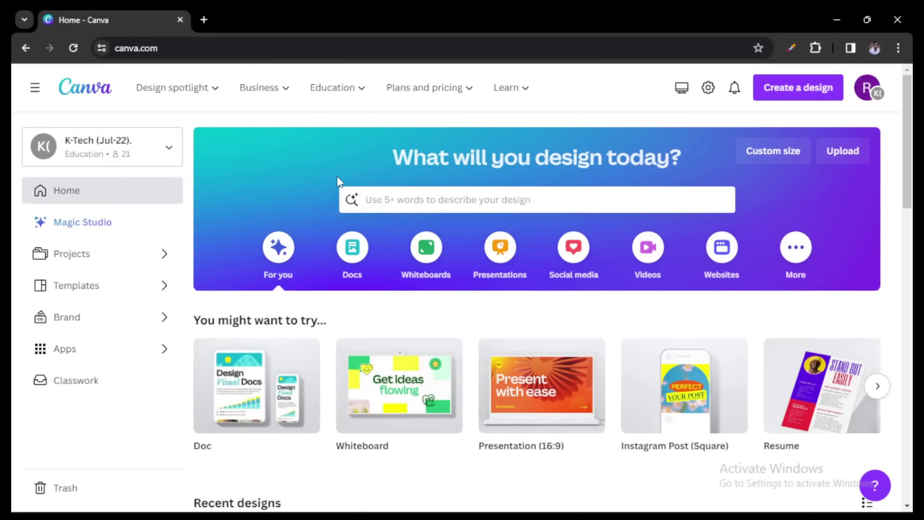
- Search Canva for 'youtube thumbnail' to list its templates
click(378, 200)
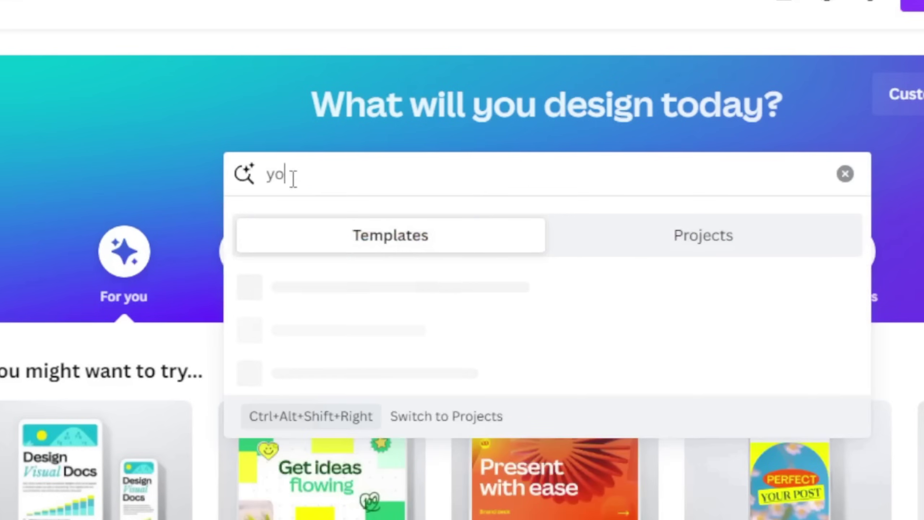
text(ube)
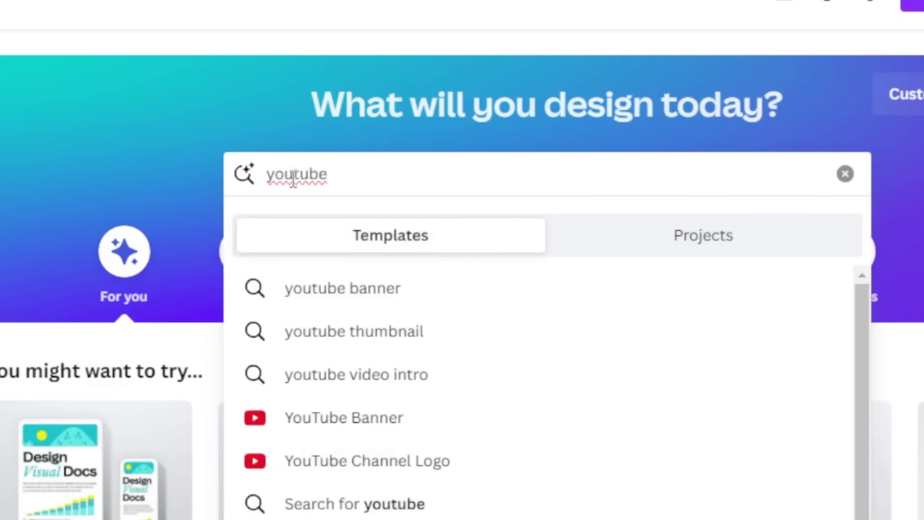
click(357, 340)
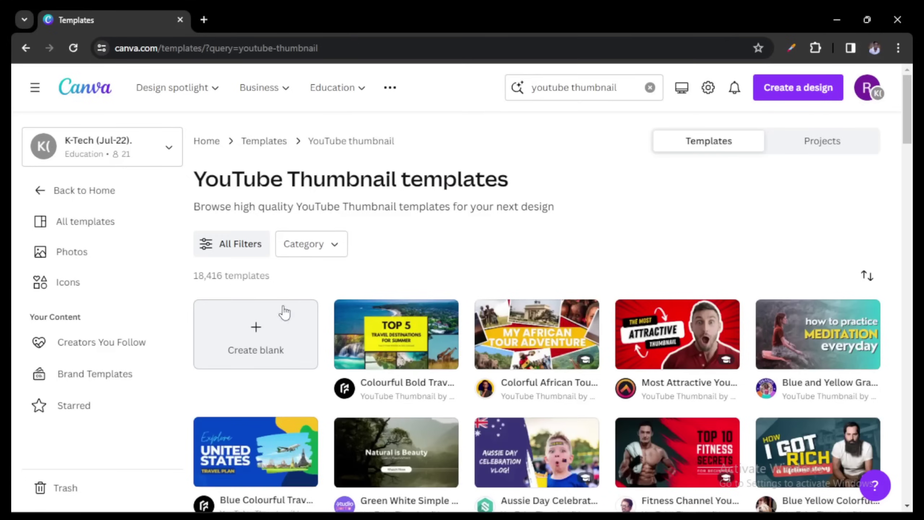
- Create a blank YouTube Thumbnail, dismiss the advert, and launch Generate your own in Elements
click(259, 328)
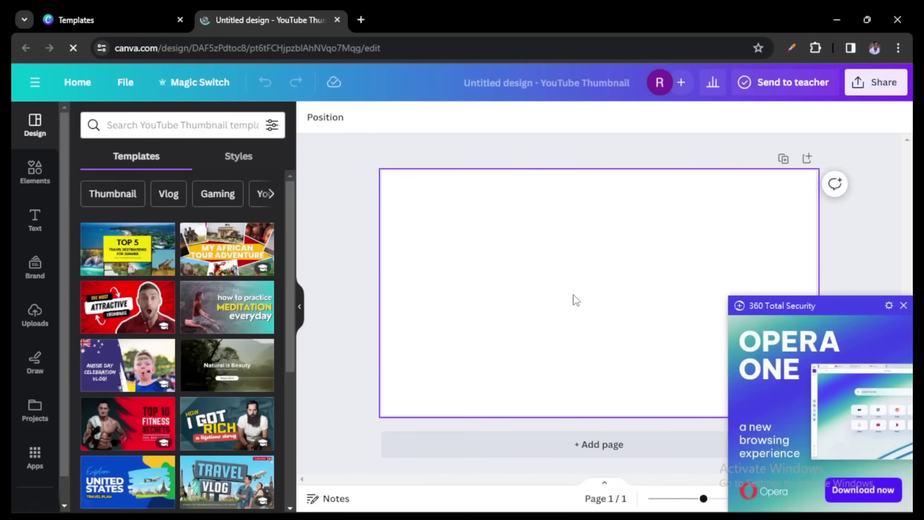
click(903, 305)
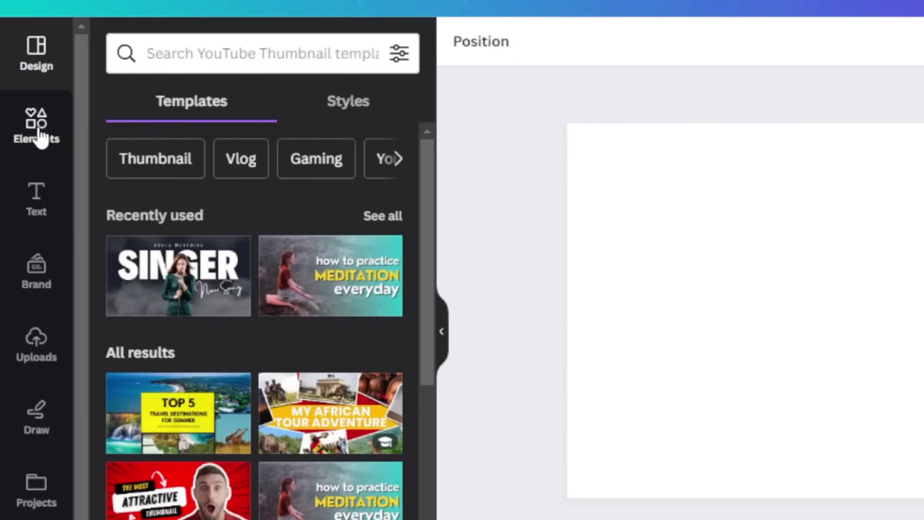
click(40, 137)
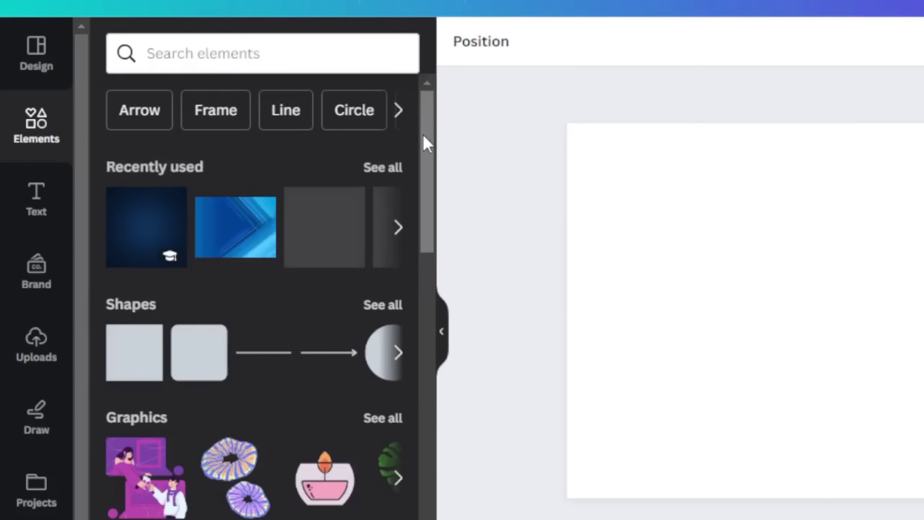
drag(422, 133, 433, 222)
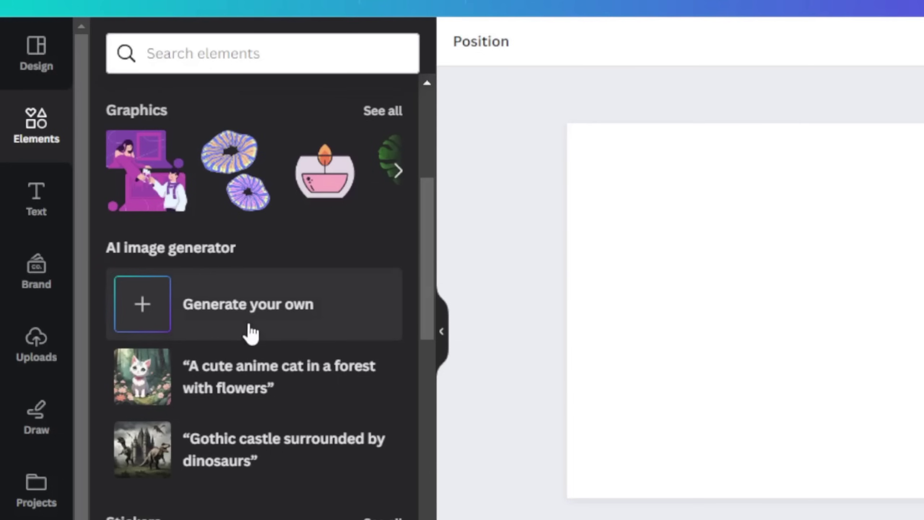
click(250, 320)
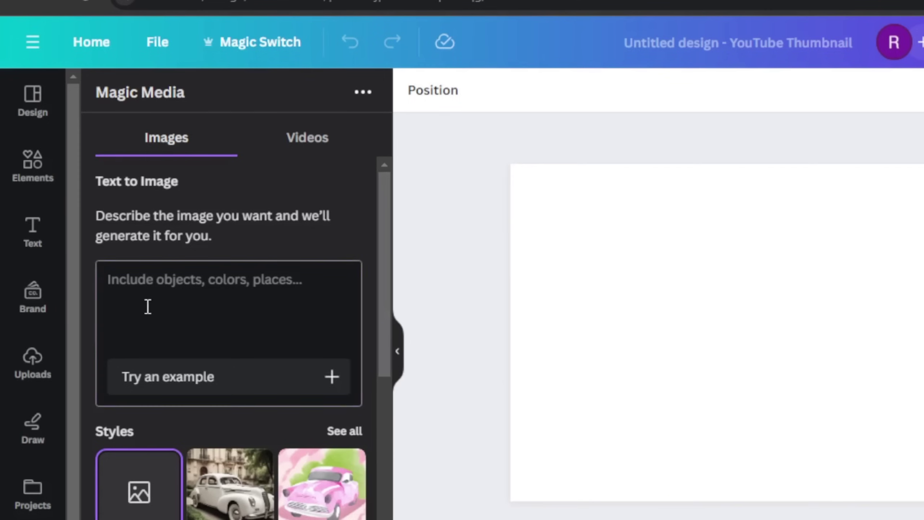
- Generate images of a desk with flat screen, plant, modern lamp, wall art and YouTube logo
text(a)
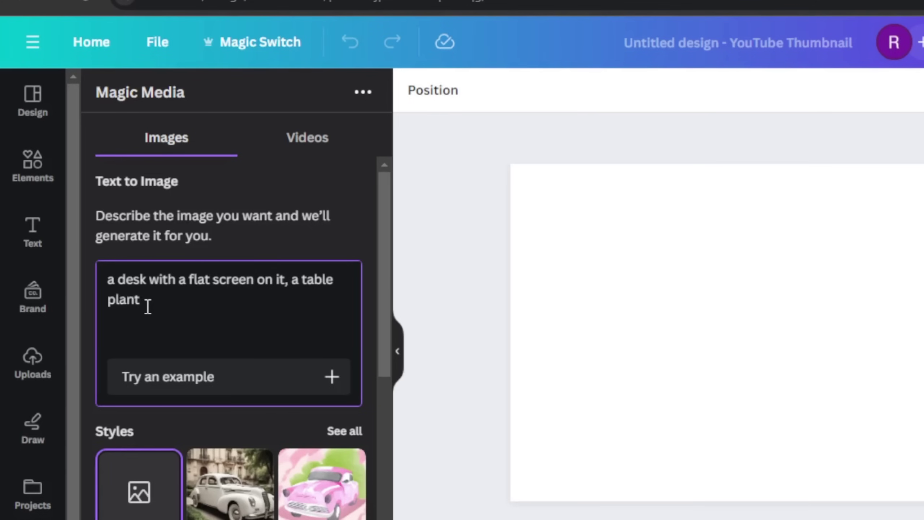
text(a modern lamp, an art piece on)
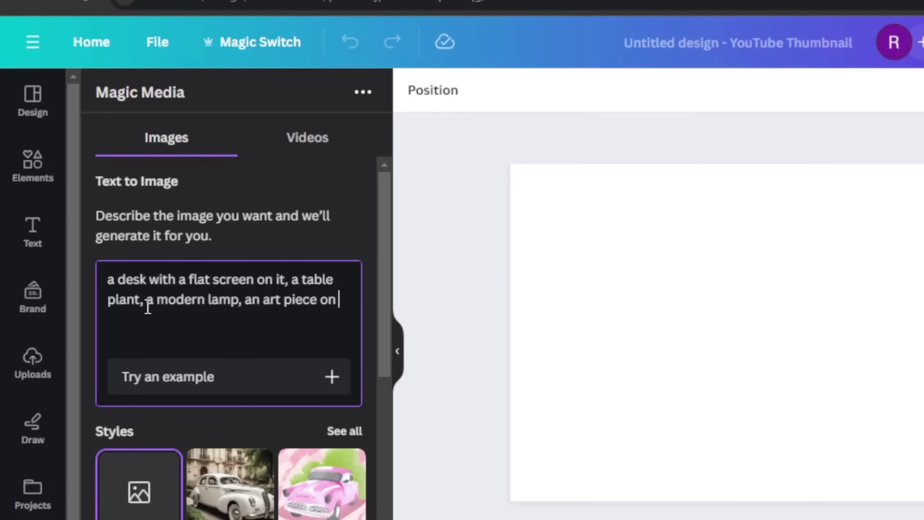
text(the wall and a)
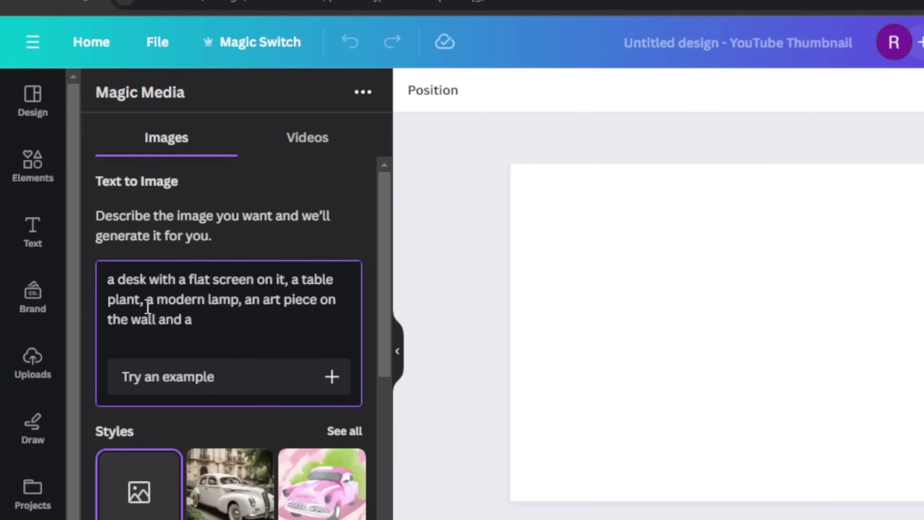
text( youtube log)
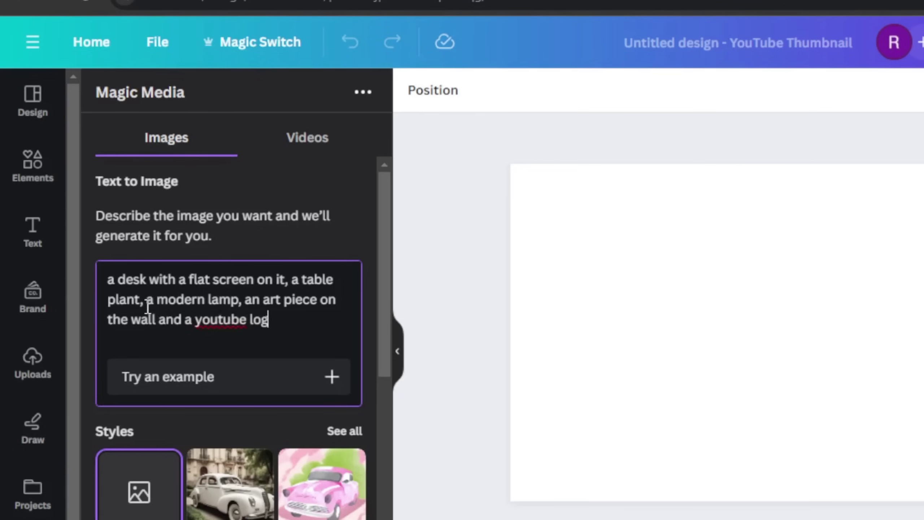
text(o on the screen)
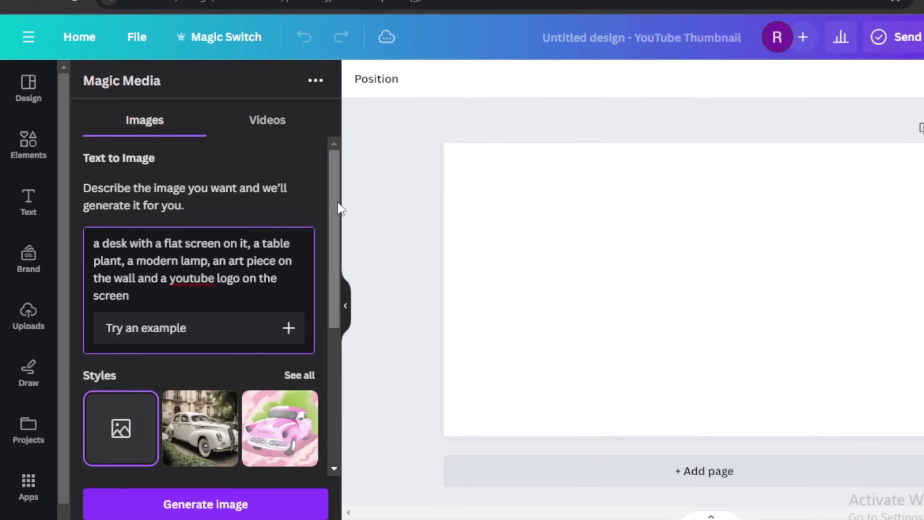
drag(391, 237, 394, 263)
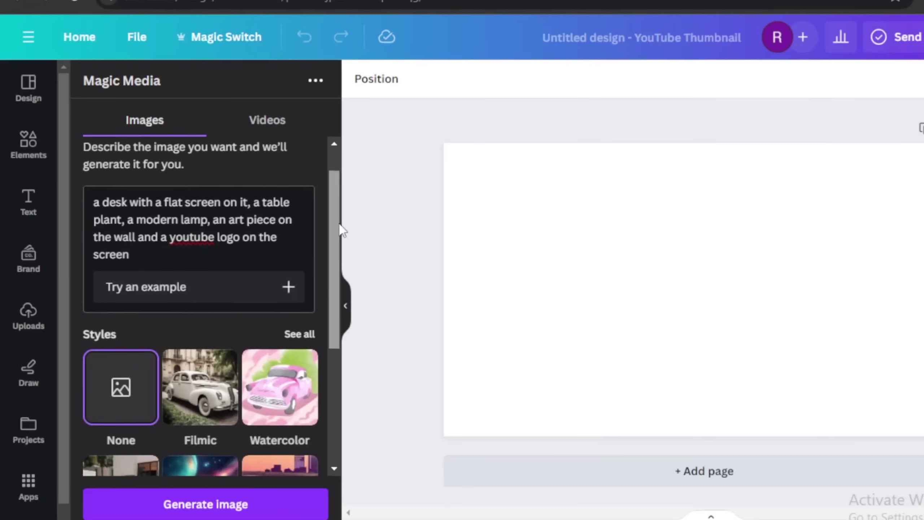
click(212, 509)
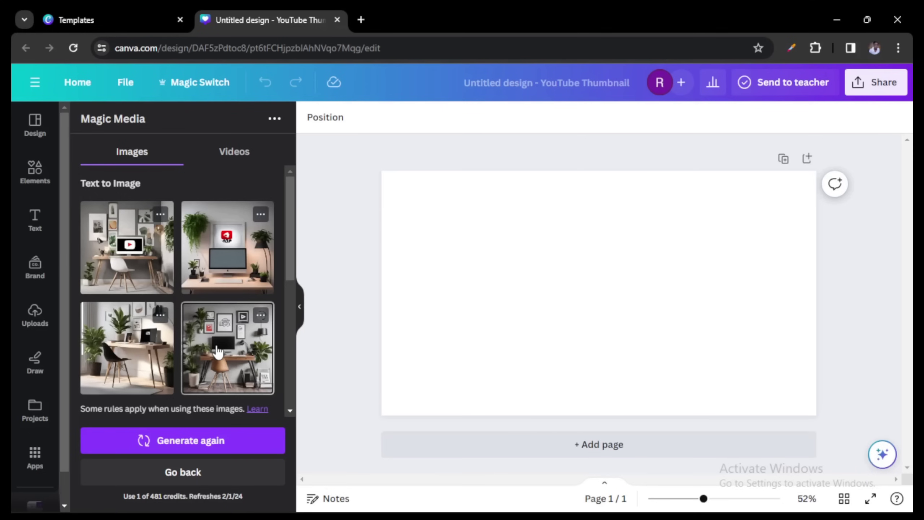
- Add the fourth generated desk image and resize and position it to cover page 1
click(218, 351)
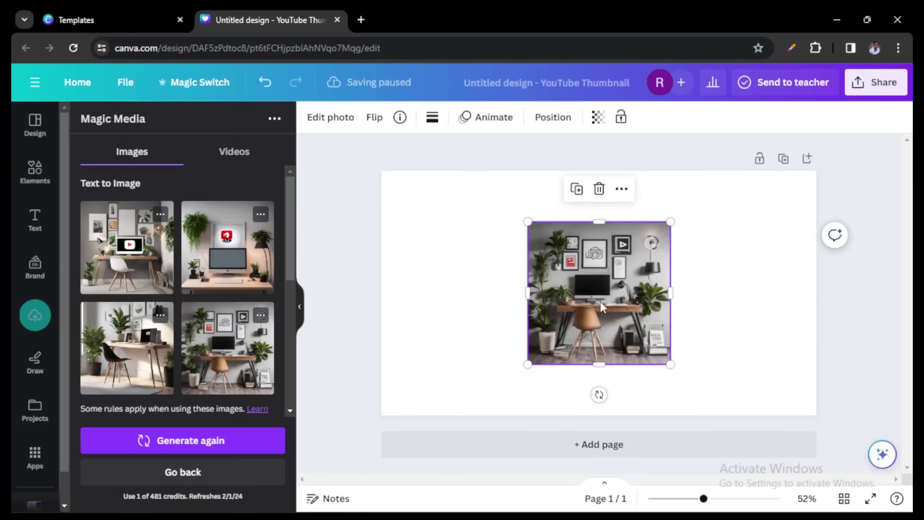
drag(528, 221, 343, 267)
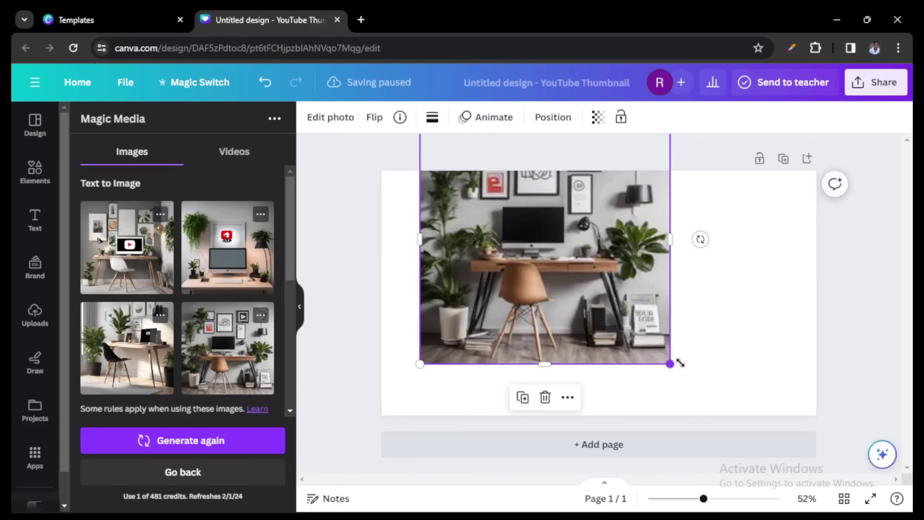
drag(713, 362, 820, 433)
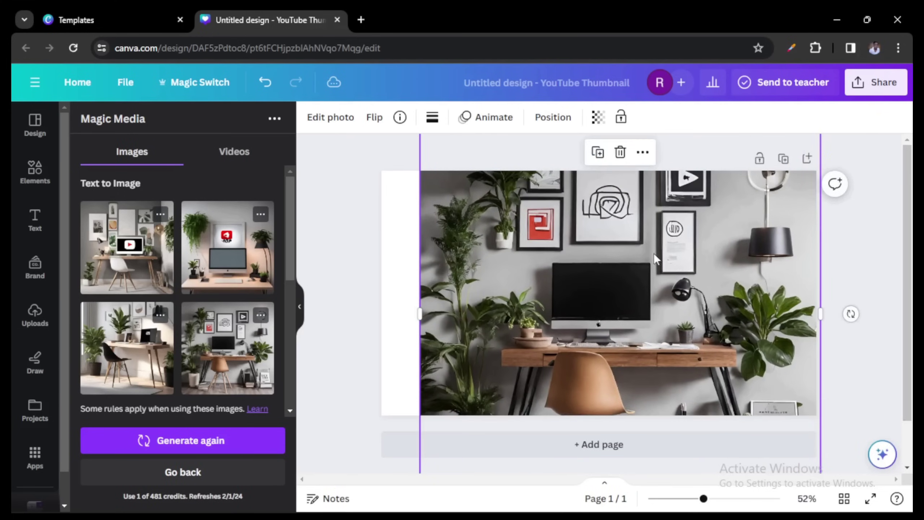
drag(655, 258, 655, 357)
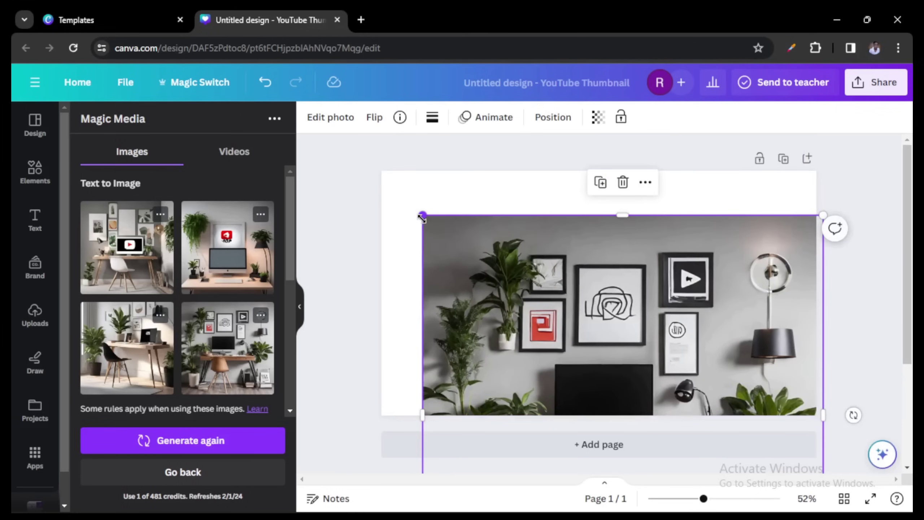
drag(422, 217, 348, 140)
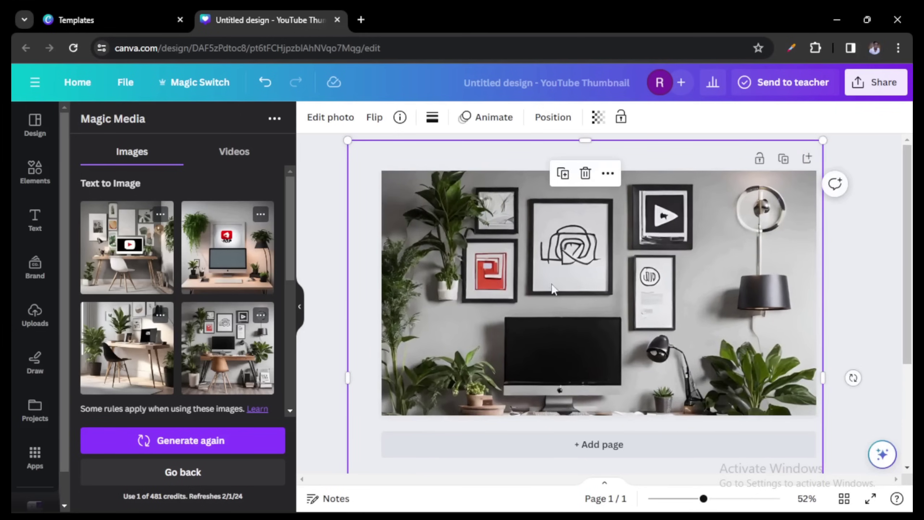
drag(623, 303, 632, 262)
- Add page 2 filled with the YouTube-logo desk image at 1,312×1,312, then add page 3
click(613, 453)
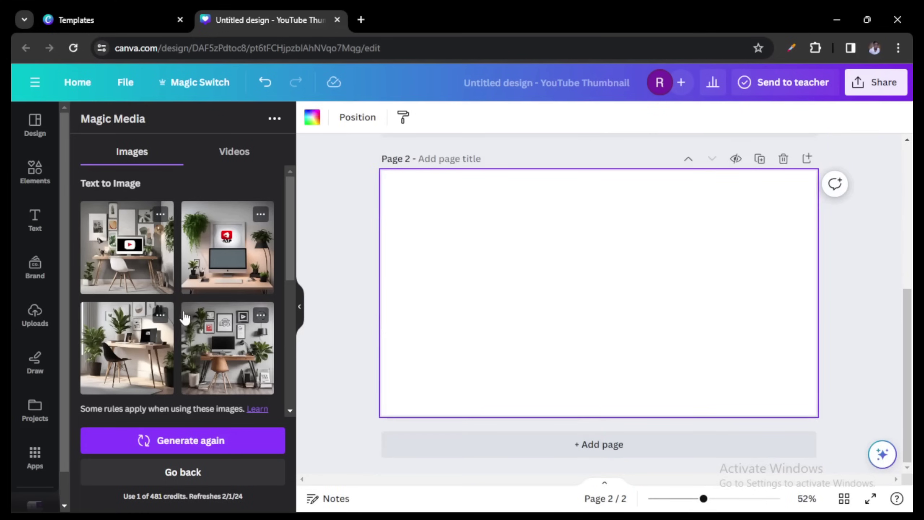
click(236, 239)
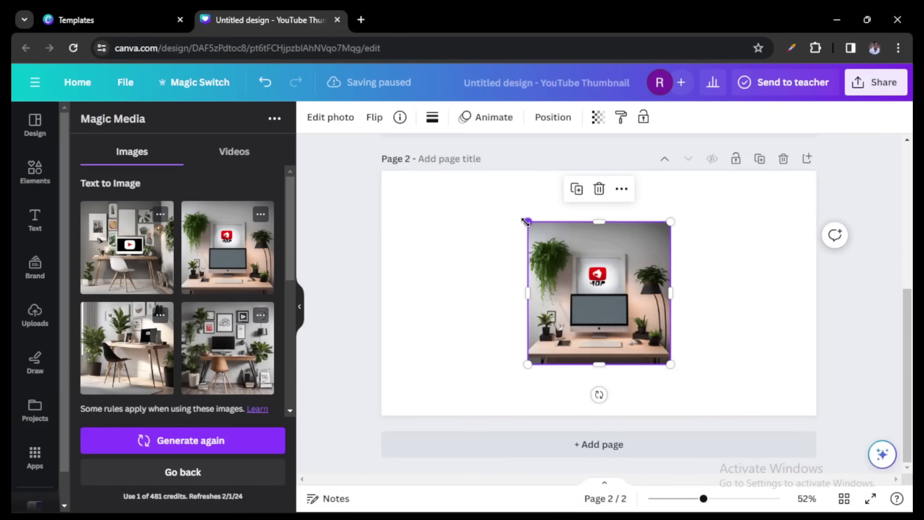
drag(526, 220, 287, 248)
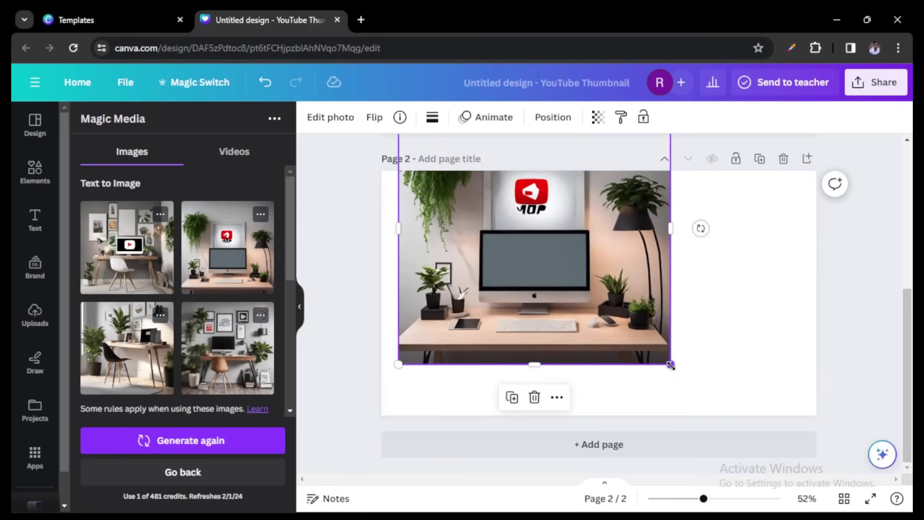
drag(670, 363, 779, 405)
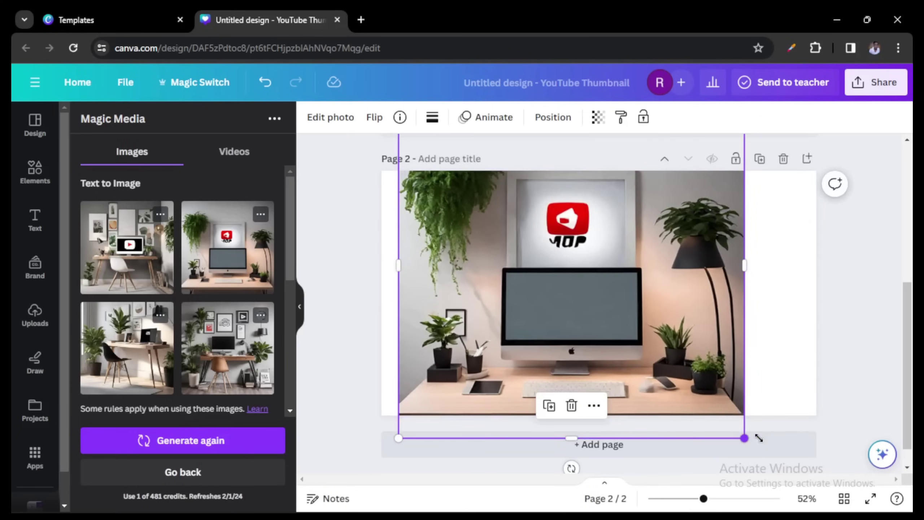
drag(770, 441, 848, 480)
drag(821, 387, 784, 263)
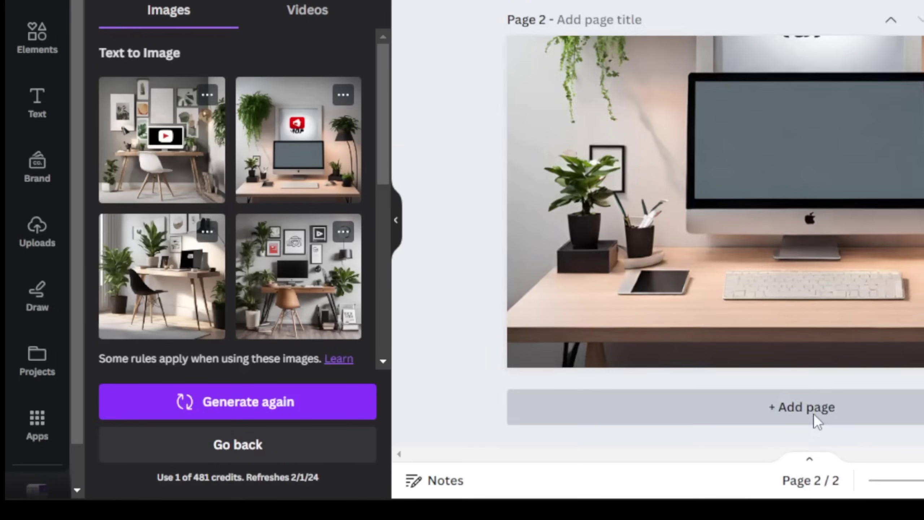
click(607, 448)
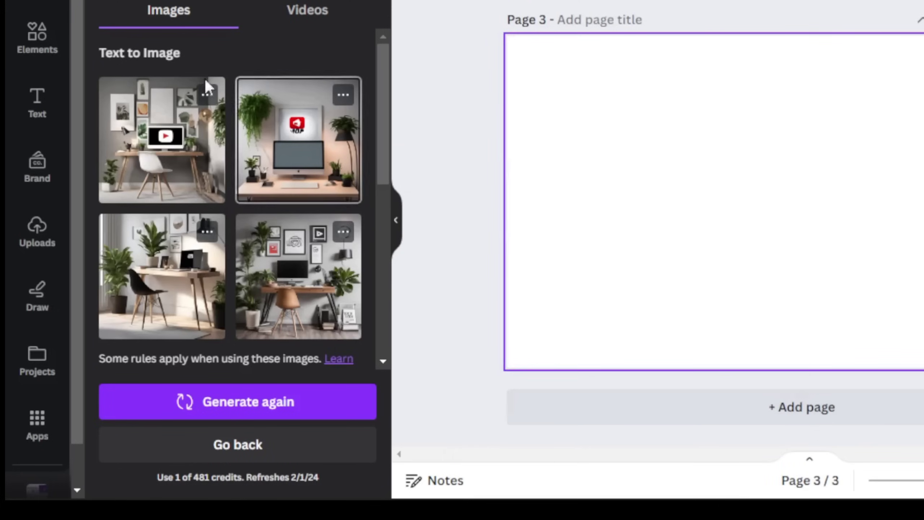
- Return to the prompt form and stretch the green-walled bedroom image over page 4
click(241, 443)
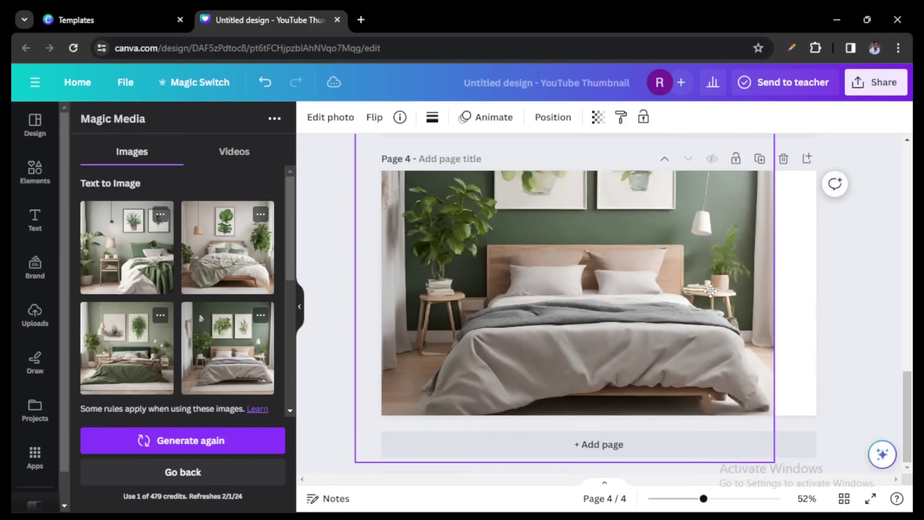
drag(680, 291, 704, 261)
drag(799, 424, 828, 454)
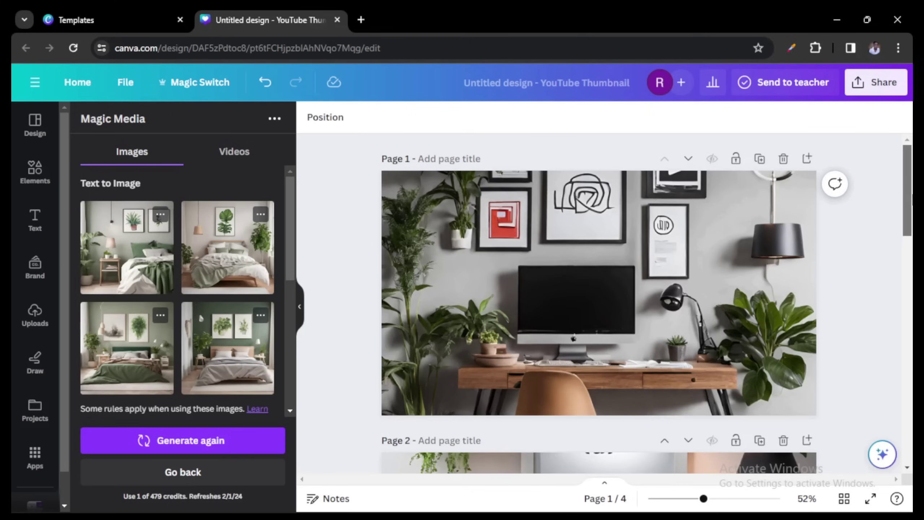
scroll(778, 328, down, 15)
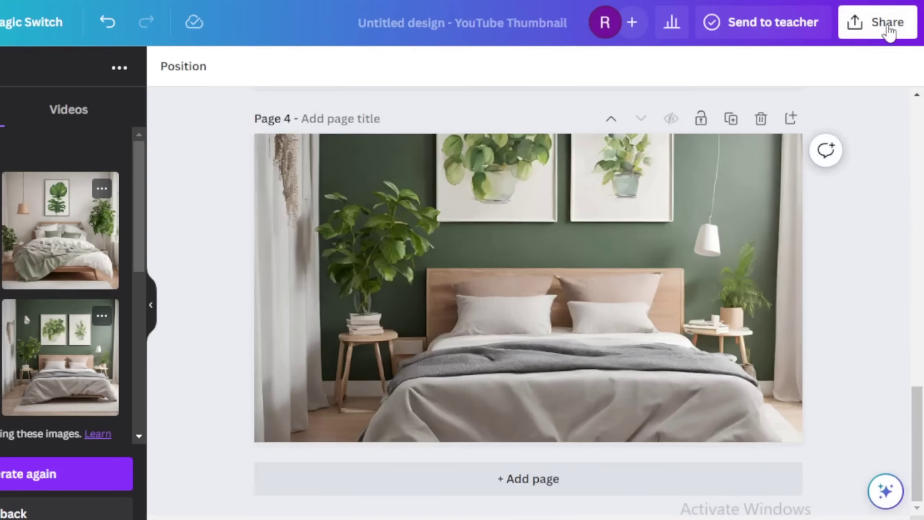
- Download all four pages of the design as PNG files
click(888, 29)
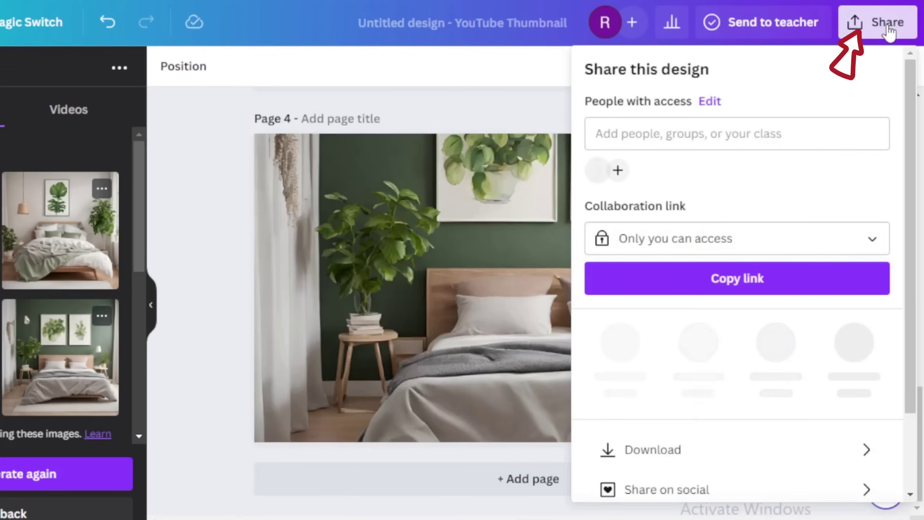
click(677, 442)
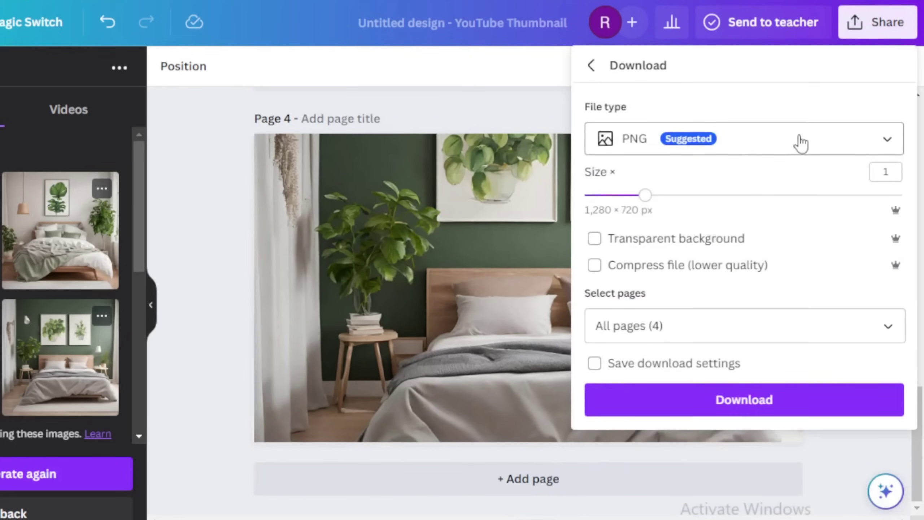
click(887, 145)
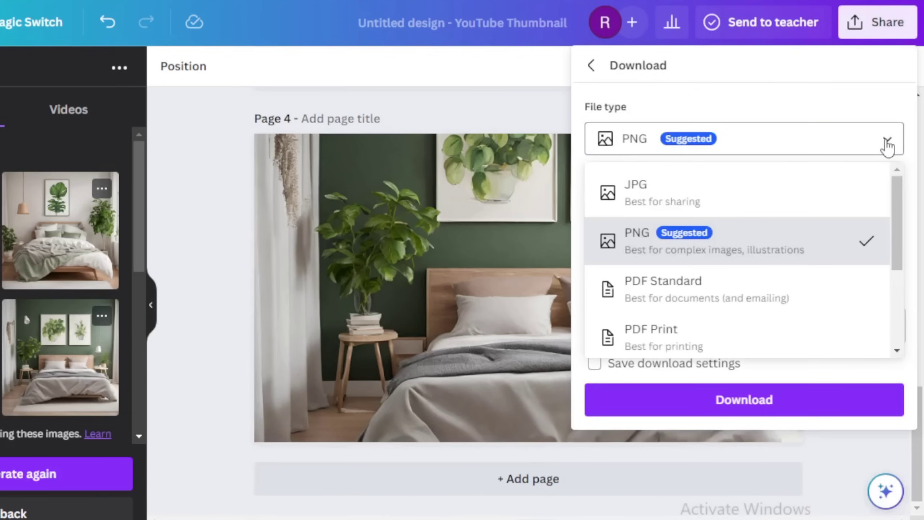
click(797, 243)
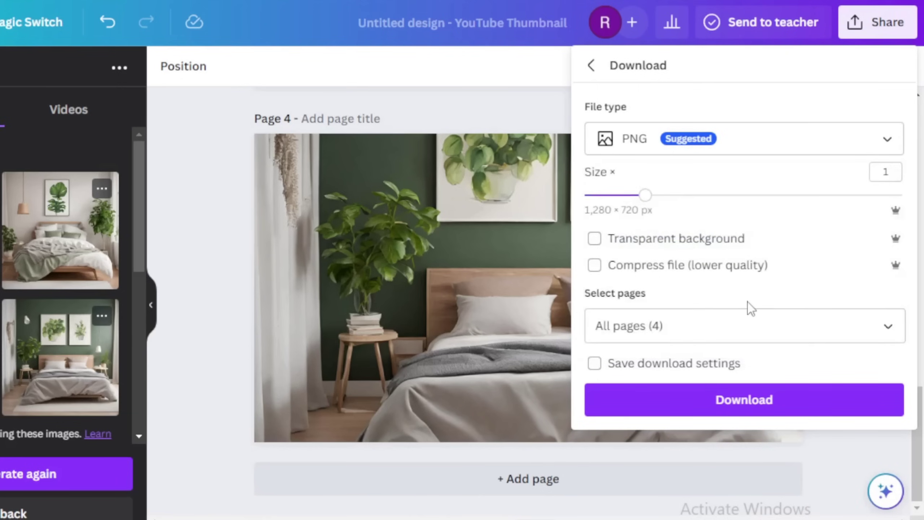
click(889, 328)
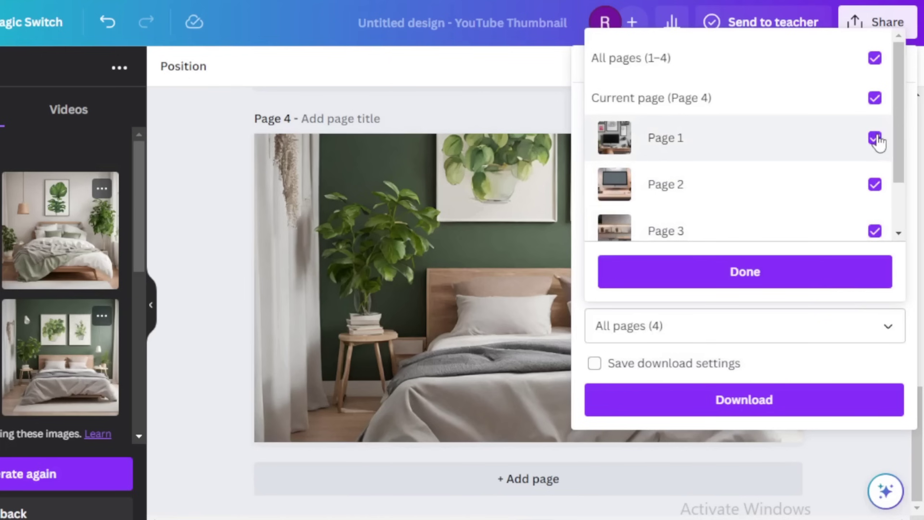
click(875, 138)
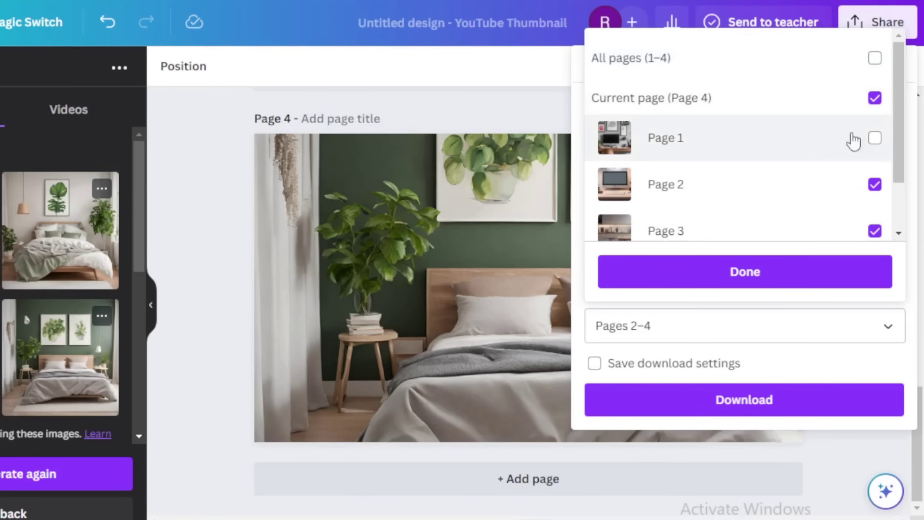
click(877, 58)
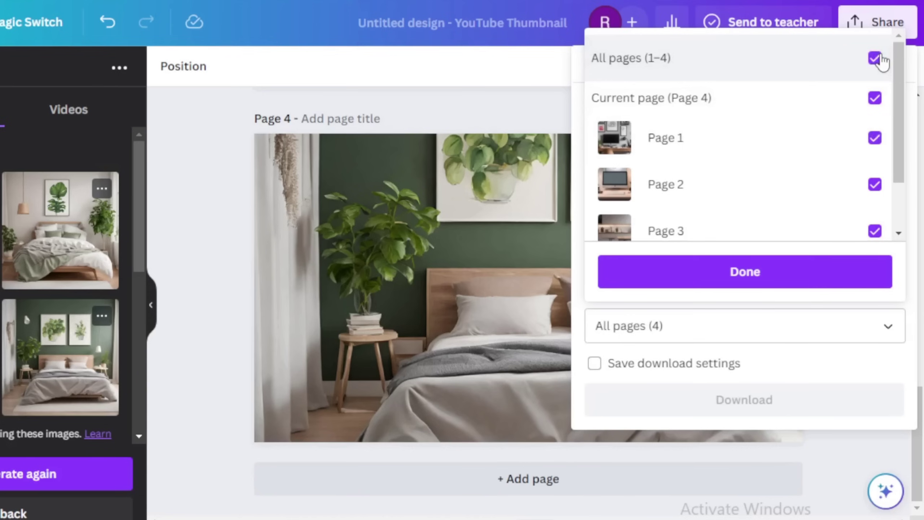
click(751, 271)
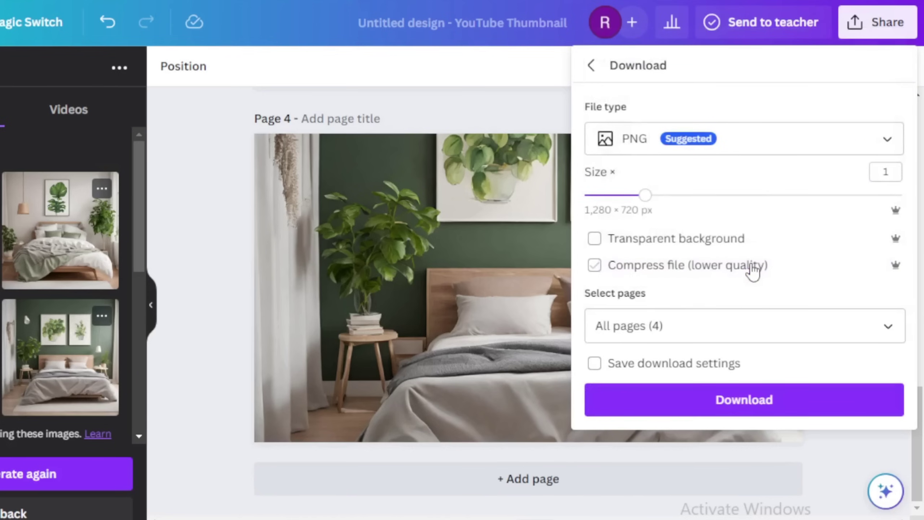
click(761, 411)
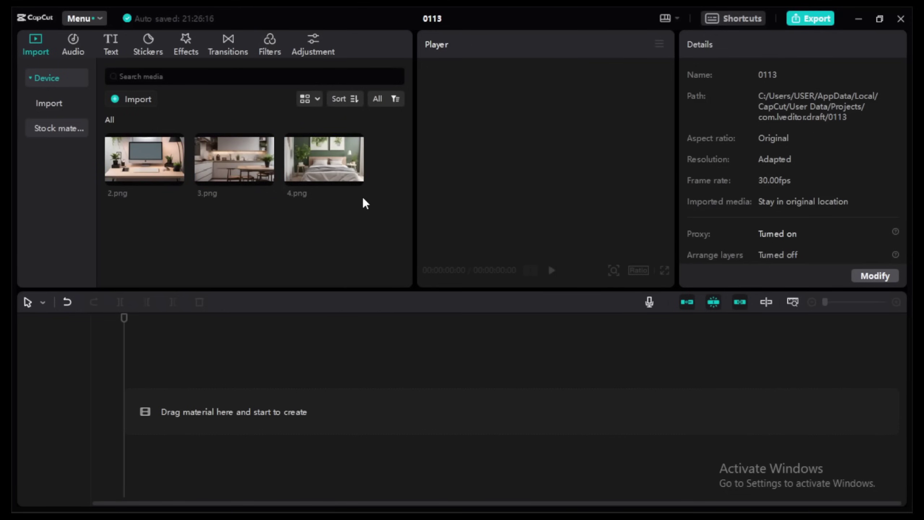
- Add 2.png from the imported media to the CapCut timeline as a 5-second clip
mouse_move(150, 155)
click(176, 179)
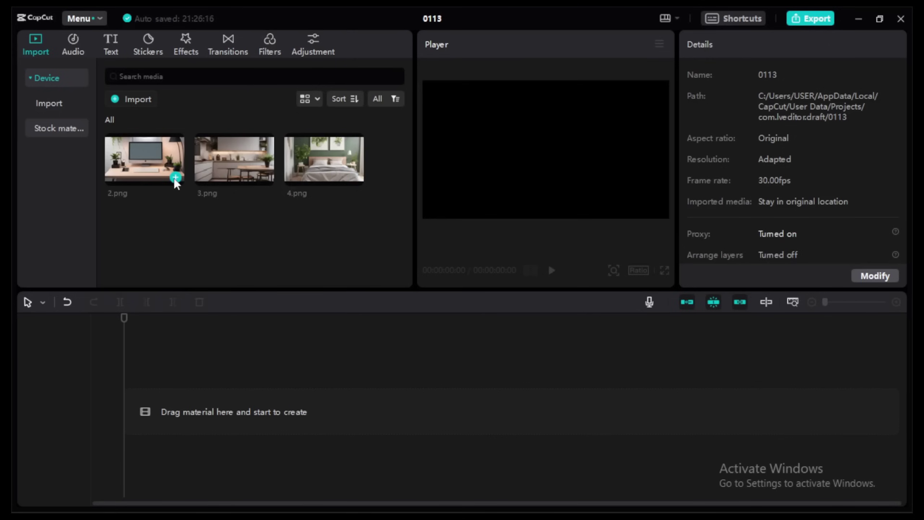
click(175, 181)
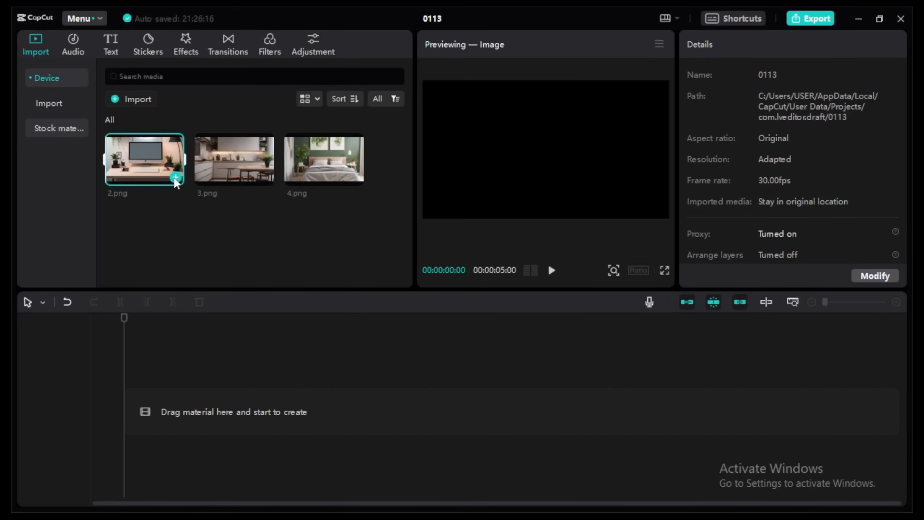
click(175, 178)
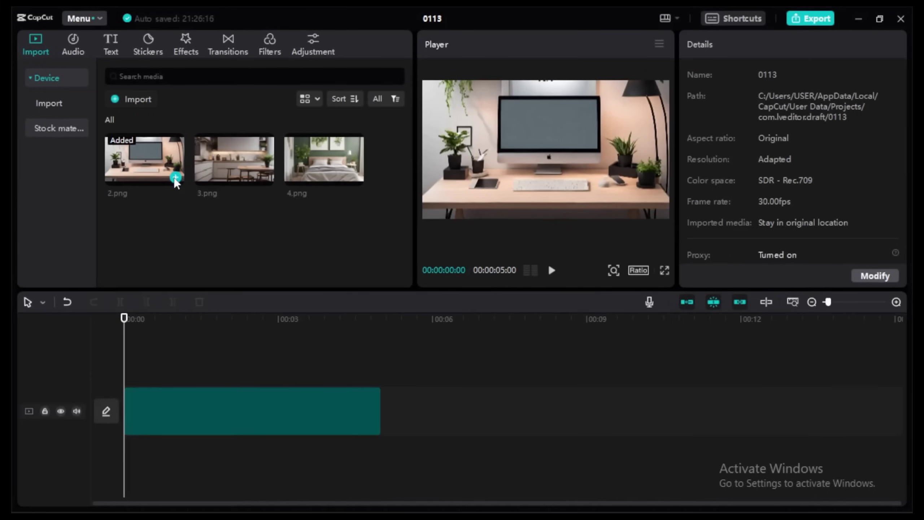
- Import the lv_0 talking-head video and extend the 2.png clip to 00:00:58:10
click(140, 101)
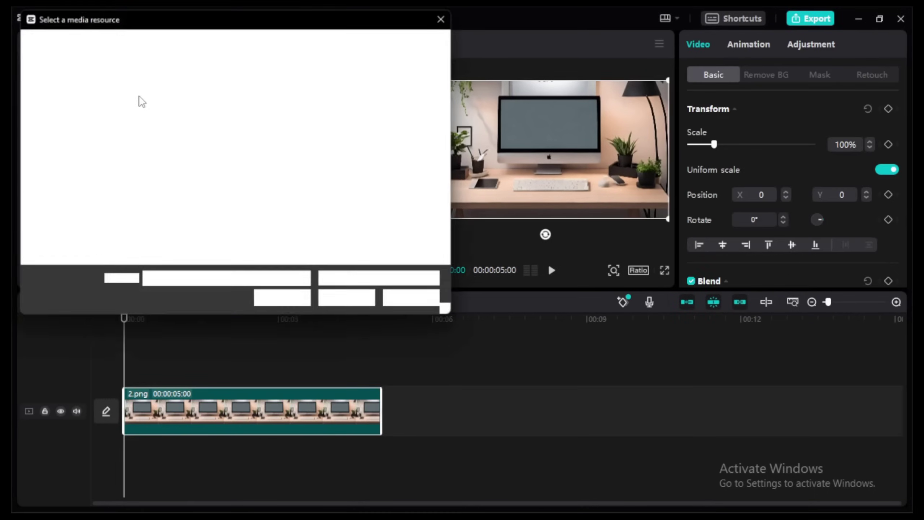
click(263, 107)
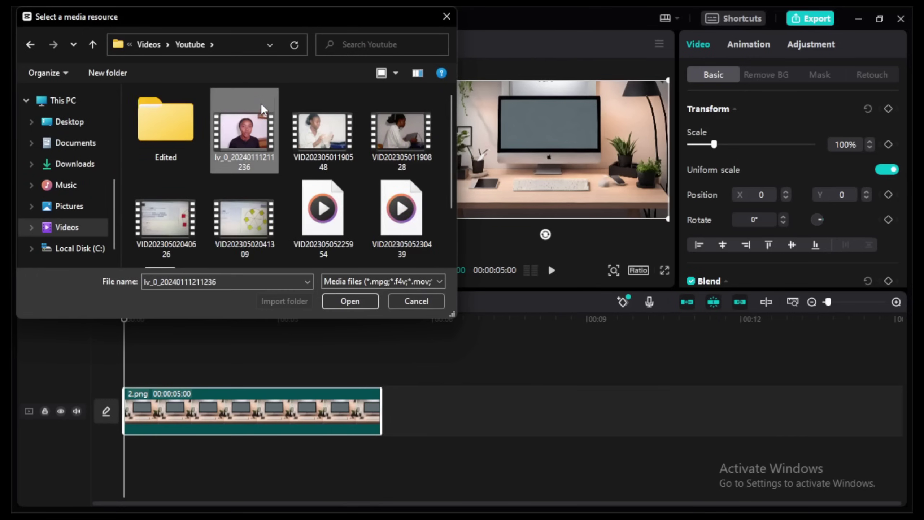
click(350, 302)
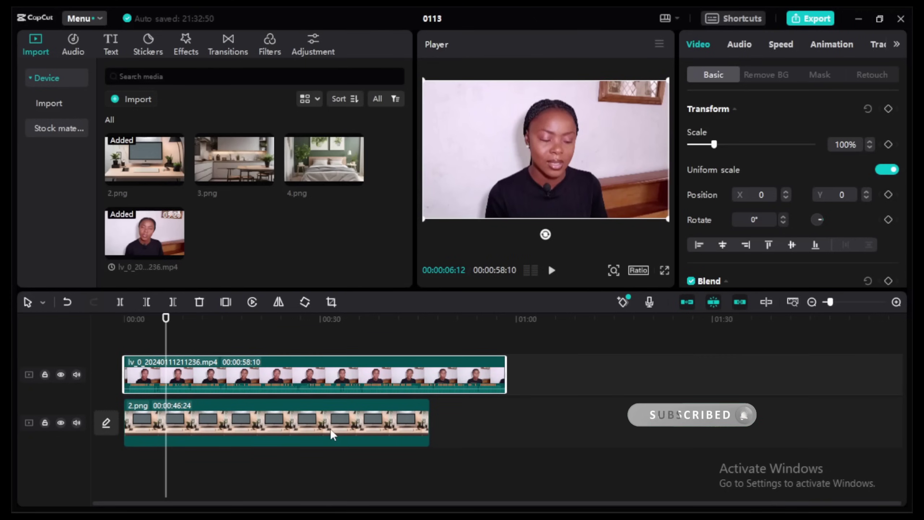
click(332, 431)
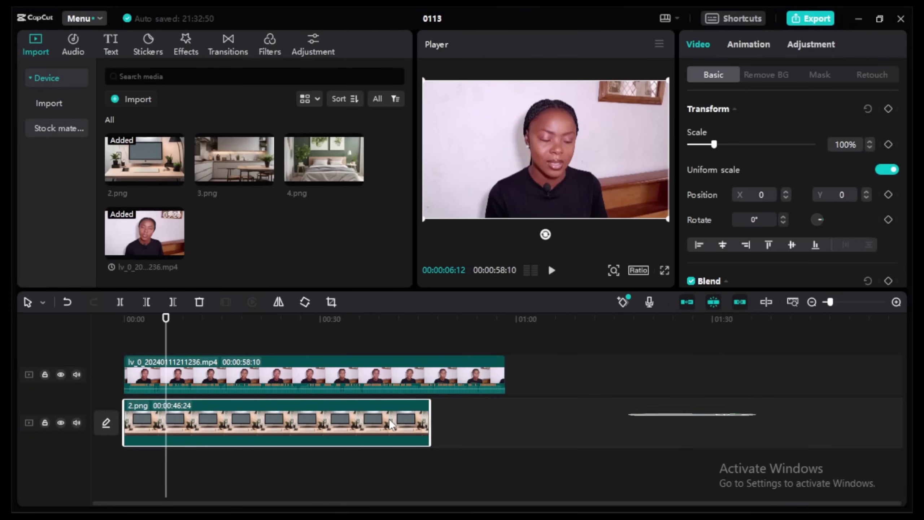
click(186, 45)
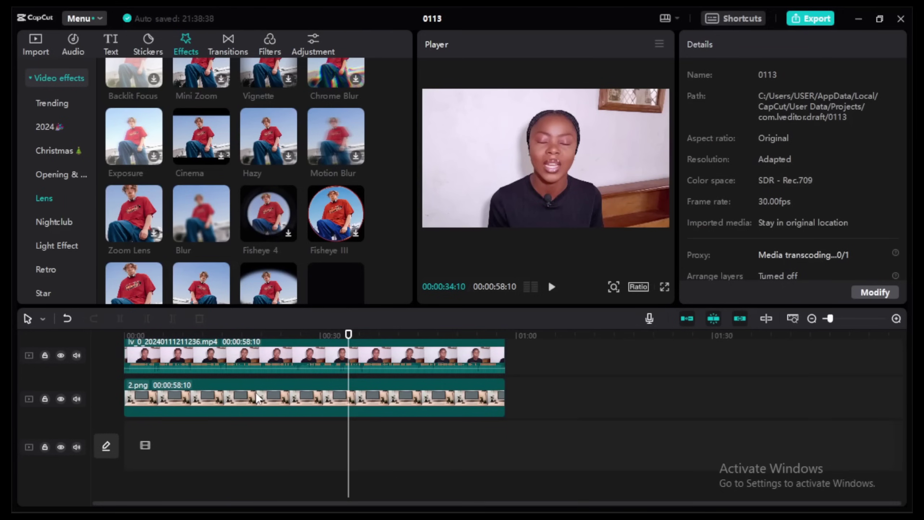
- Move 2.png onto the main track, then apply Auto removal to the talking-head video's background
drag(256, 392, 257, 452)
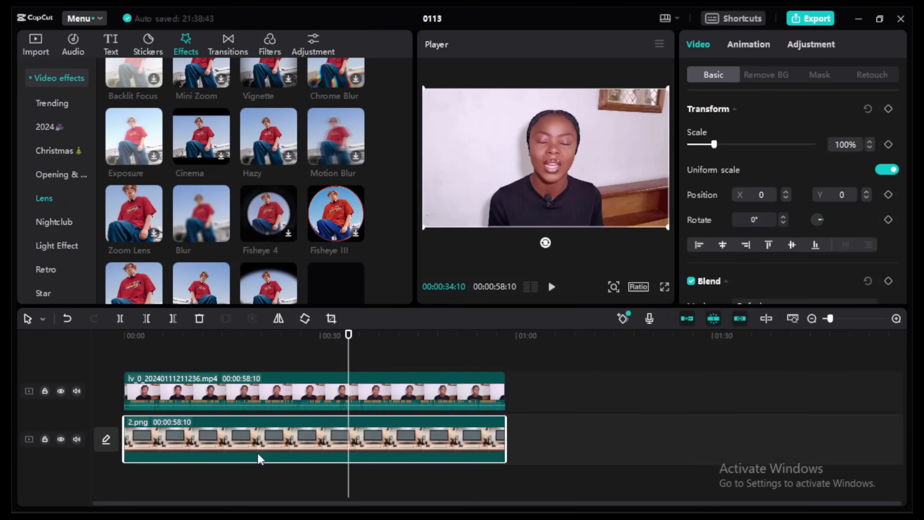
click(280, 394)
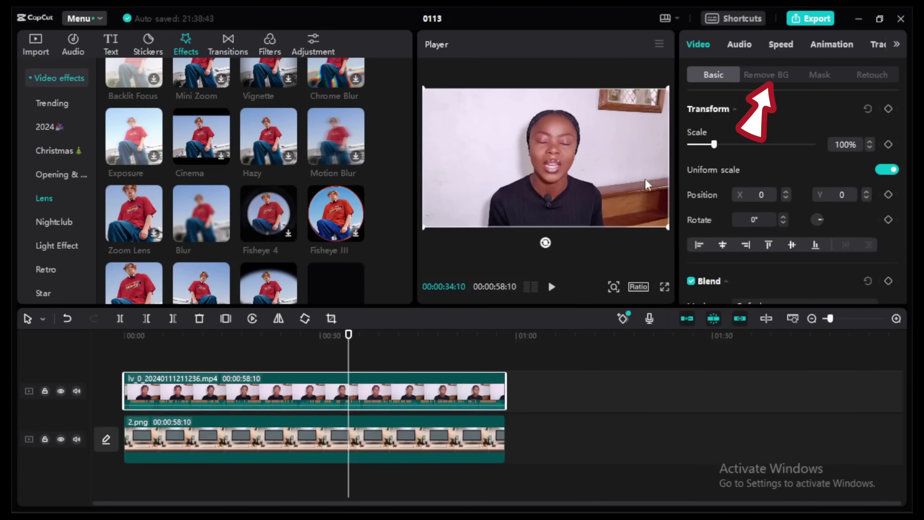
click(770, 75)
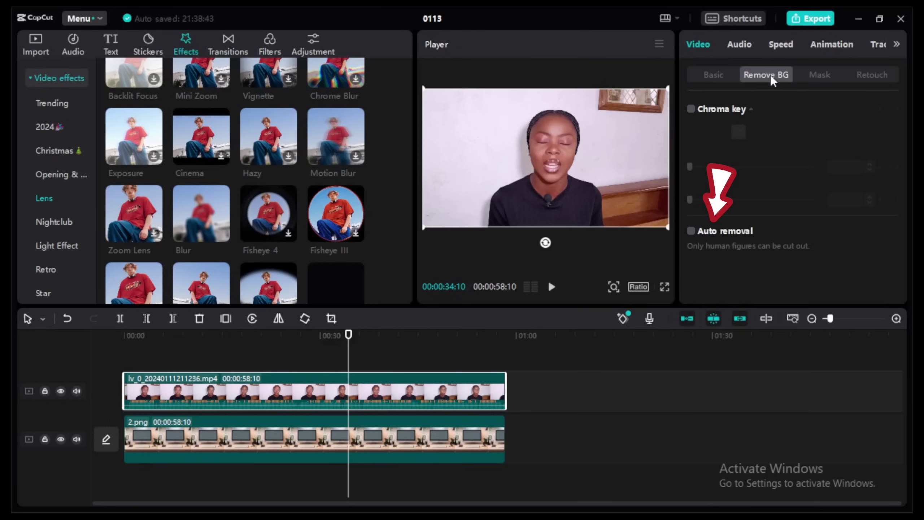
click(692, 233)
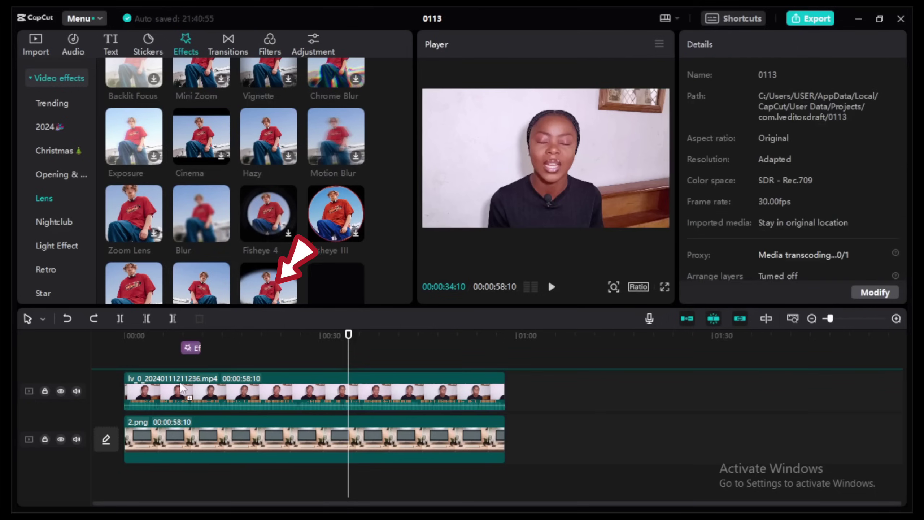
- Blur the 2.png background, enlarge the cut-out video to full frame, and start exporting
drag(181, 387, 170, 431)
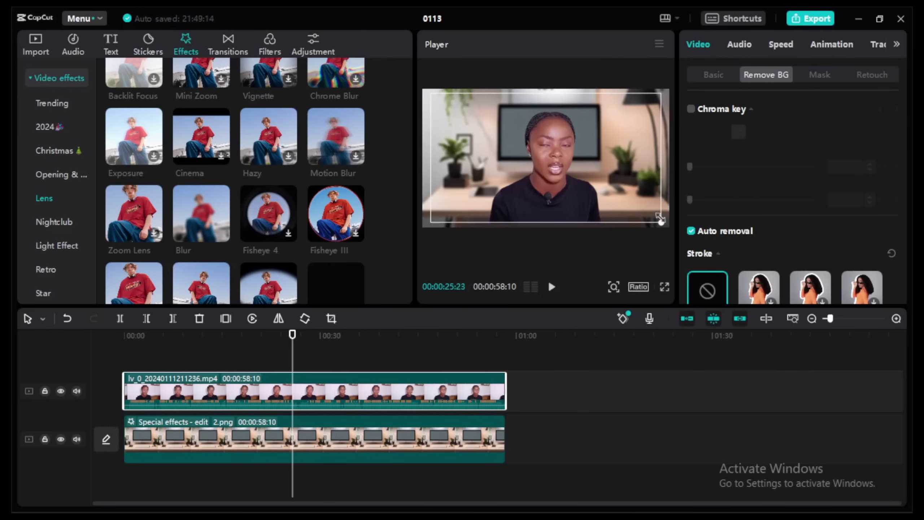
drag(660, 218, 667, 231)
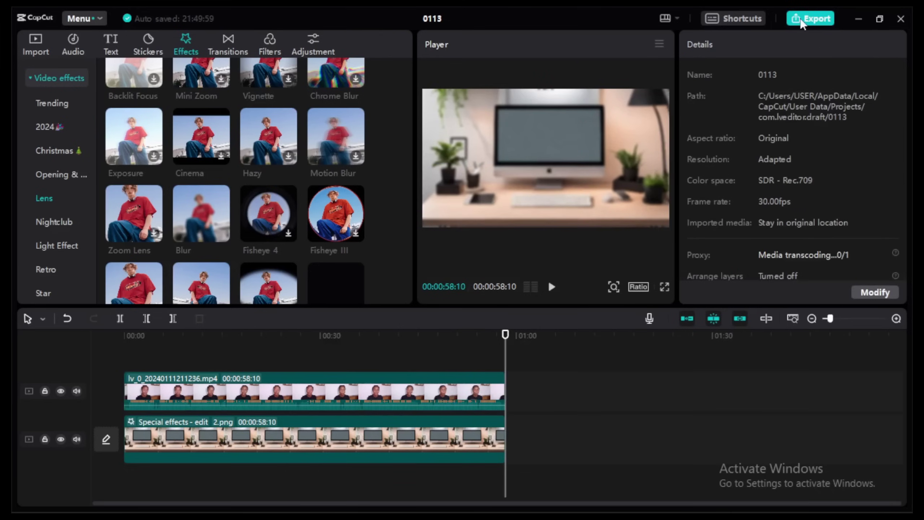
click(799, 18)
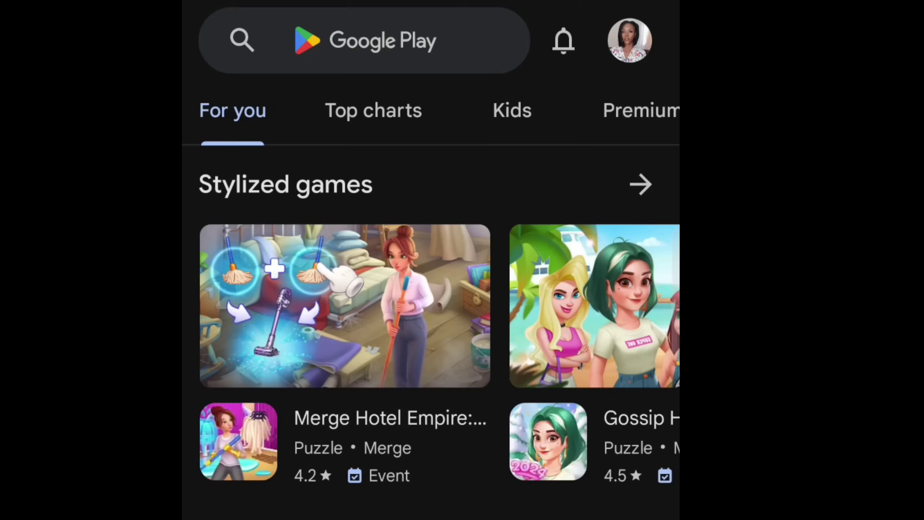
- Search the Play Store for 'canva' and update the Canva app
click(364, 39)
text(canva)
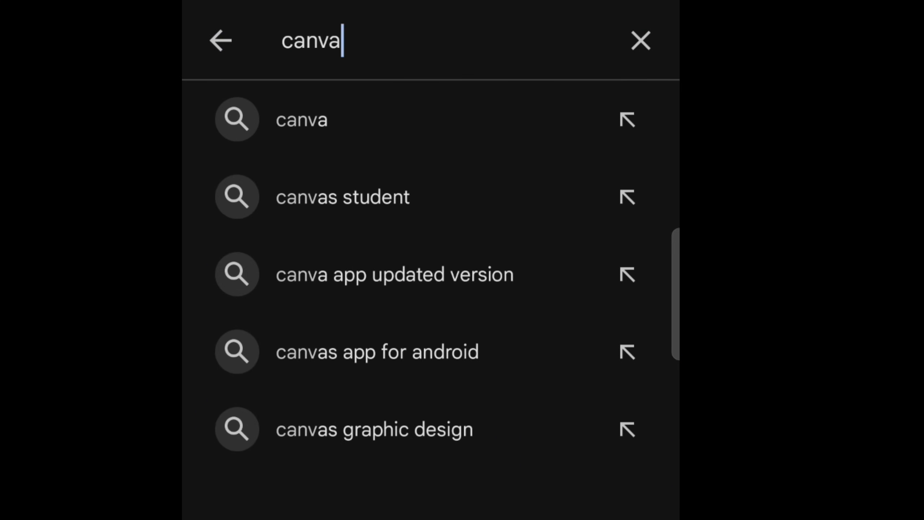
key(Return)
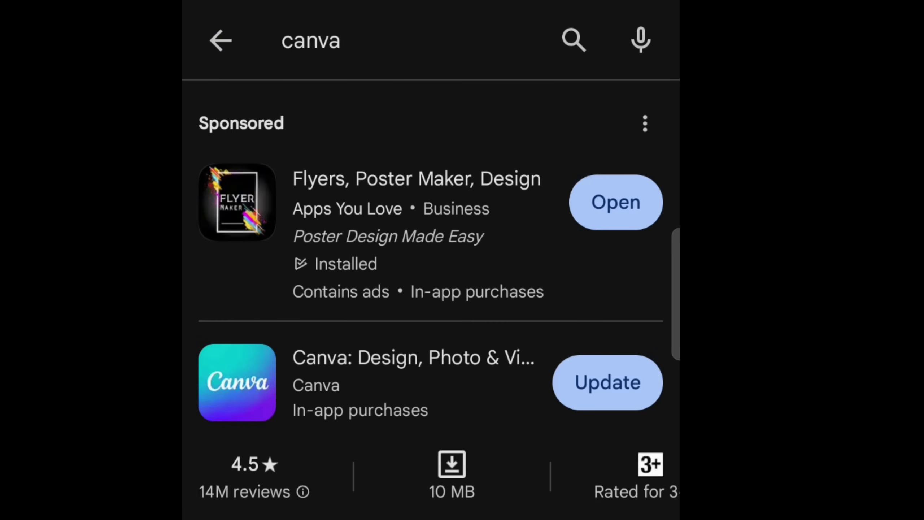
click(389, 382)
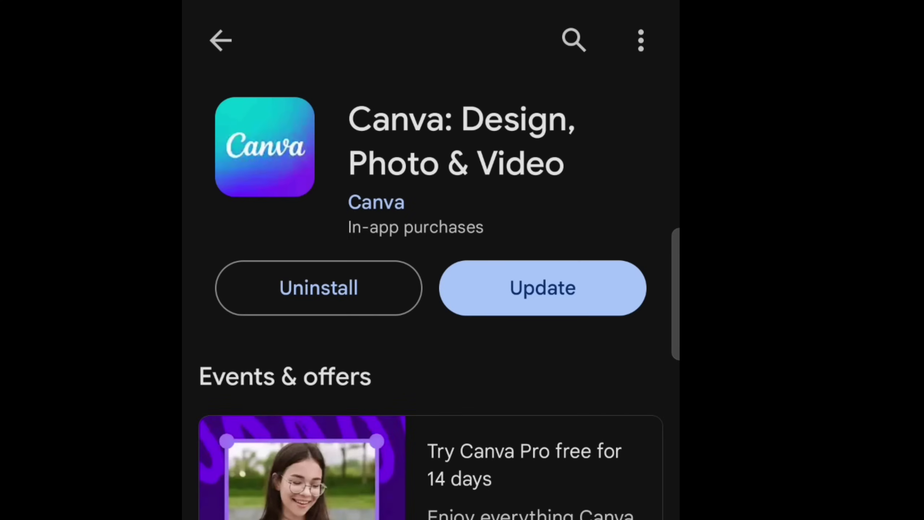
click(543, 287)
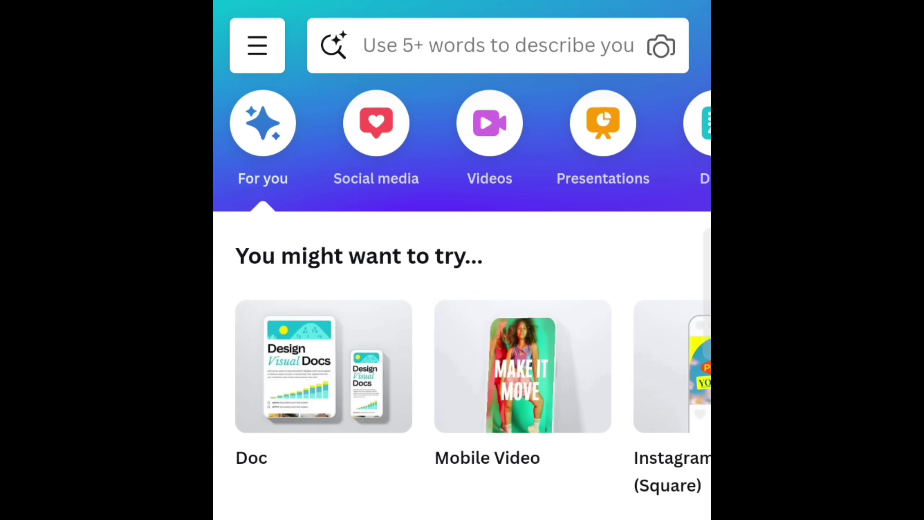
- Search templates for 'YouTube thumbnail', open a design, and open Elements' AI image generator
click(453, 50)
text(YouTube thu)
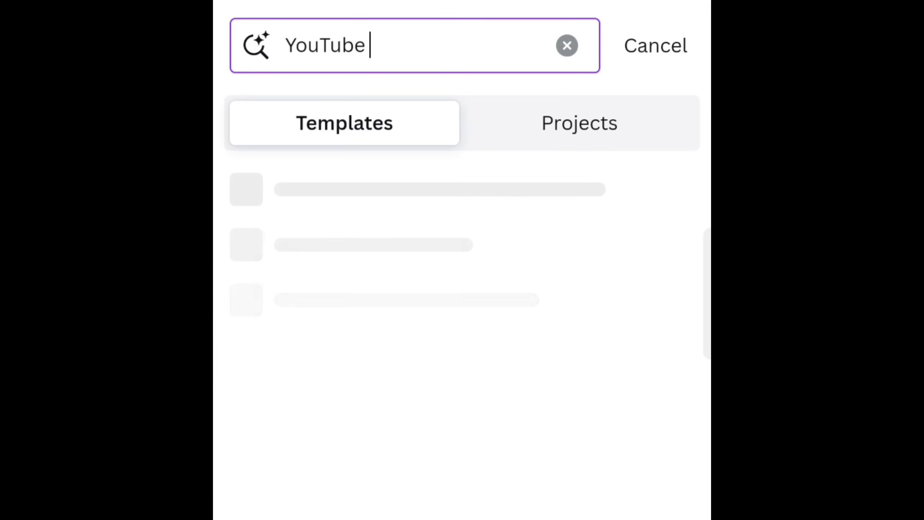
click(380, 190)
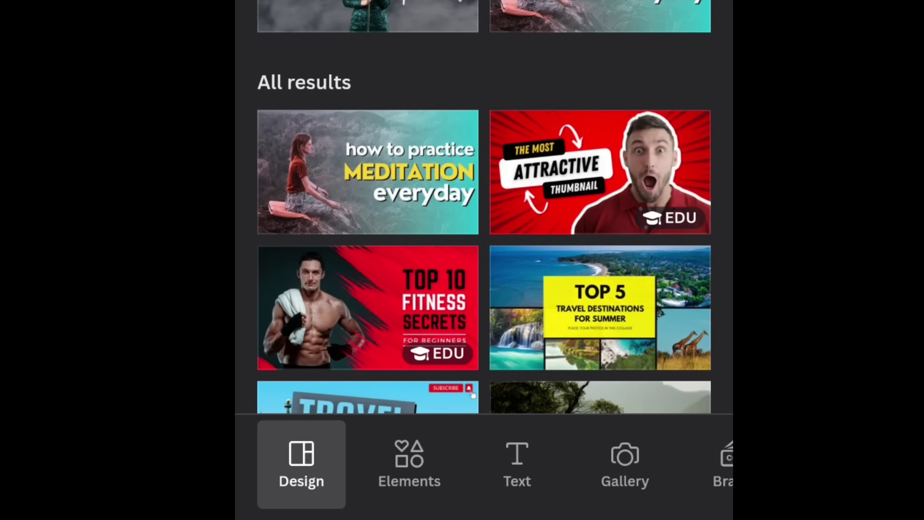
click(410, 470)
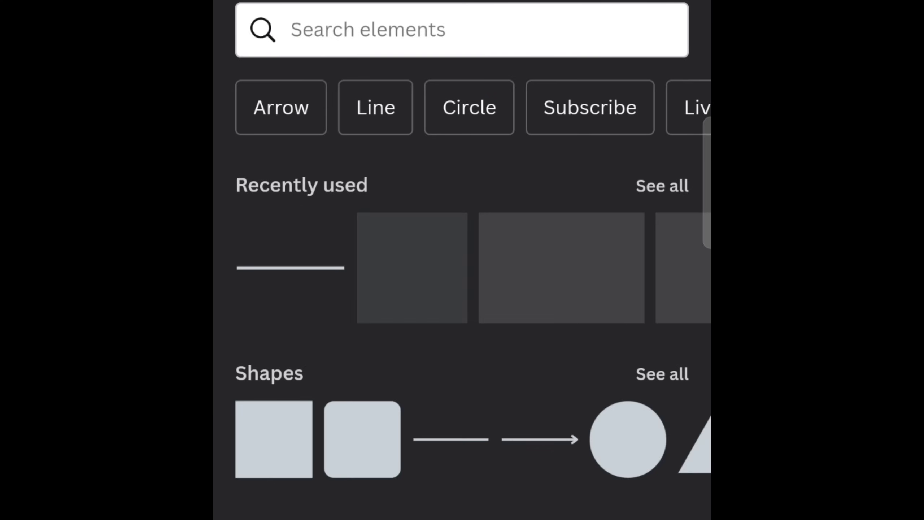
scroll(604, 462, down, 10)
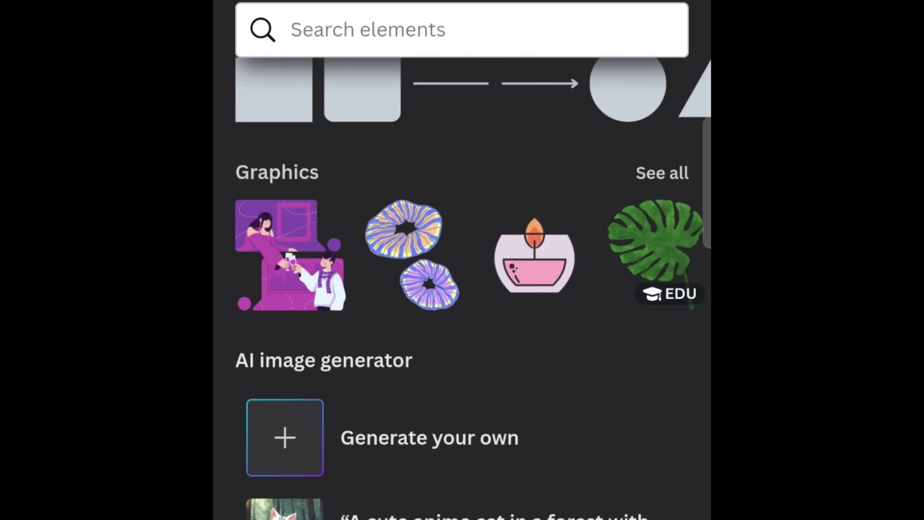
click(429, 438)
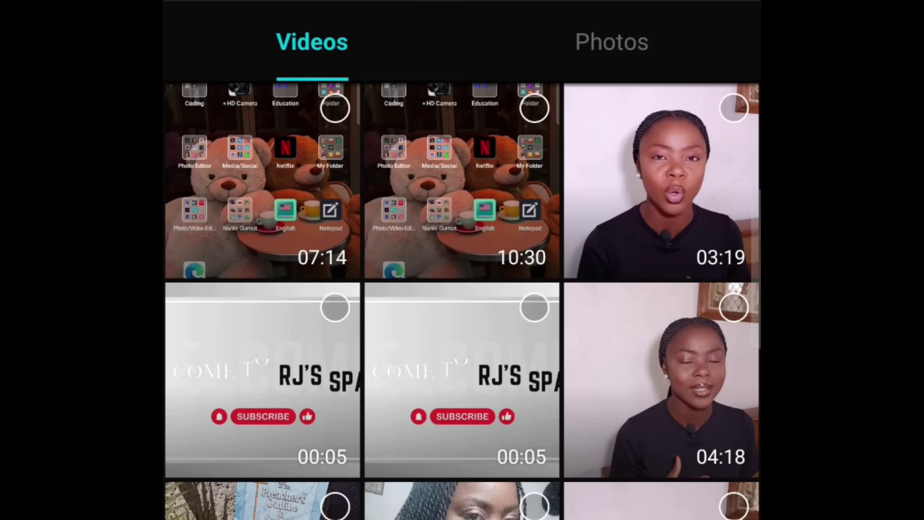
- Pick the green-walled bedroom photo from the Photos tab as the project's media
click(611, 42)
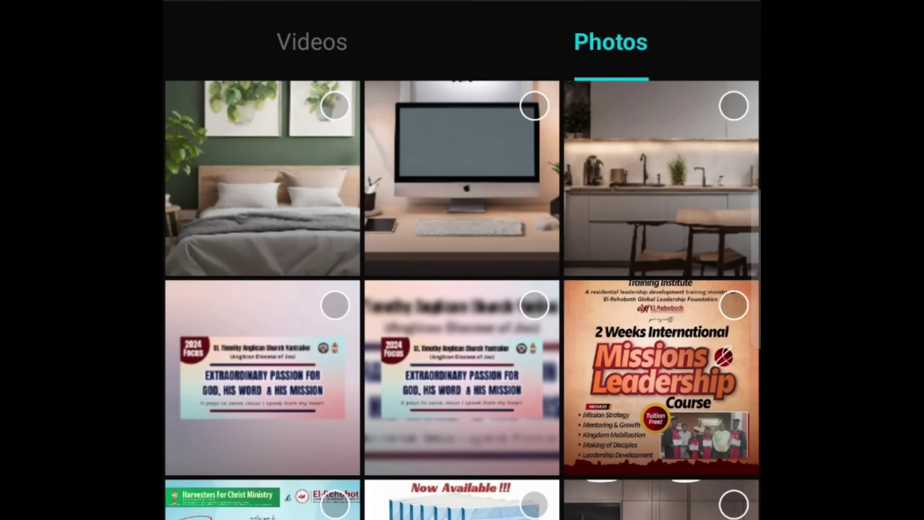
click(334, 139)
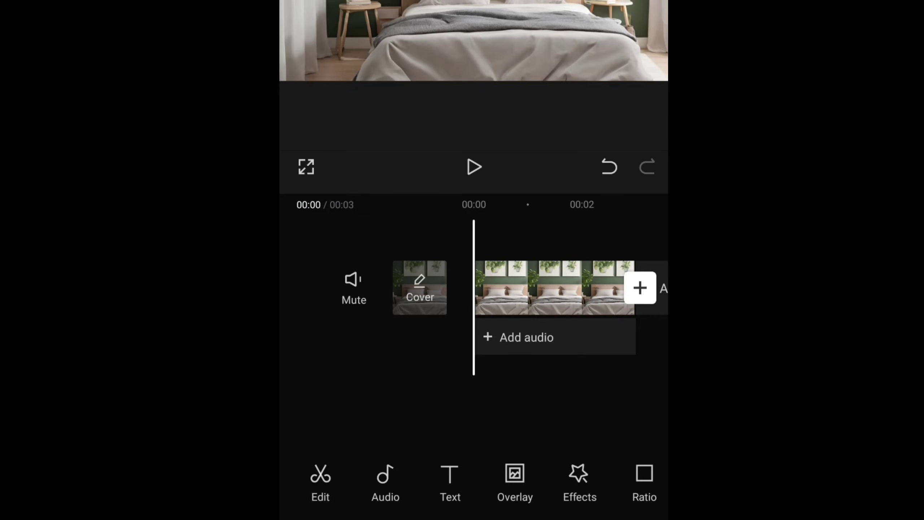
- Add the 03:19 talking-head video as an overlay on the bedroom photo
click(511, 482)
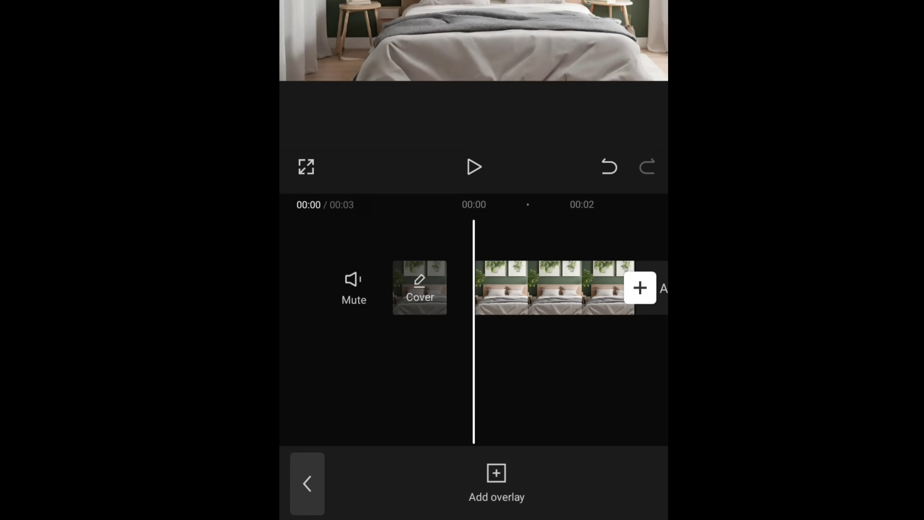
click(484, 486)
click(748, 99)
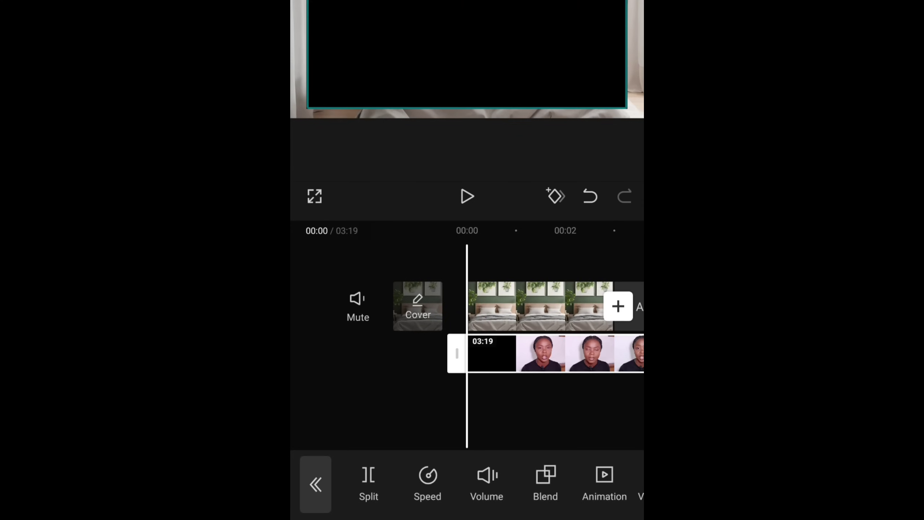
drag(553, 393, 445, 398)
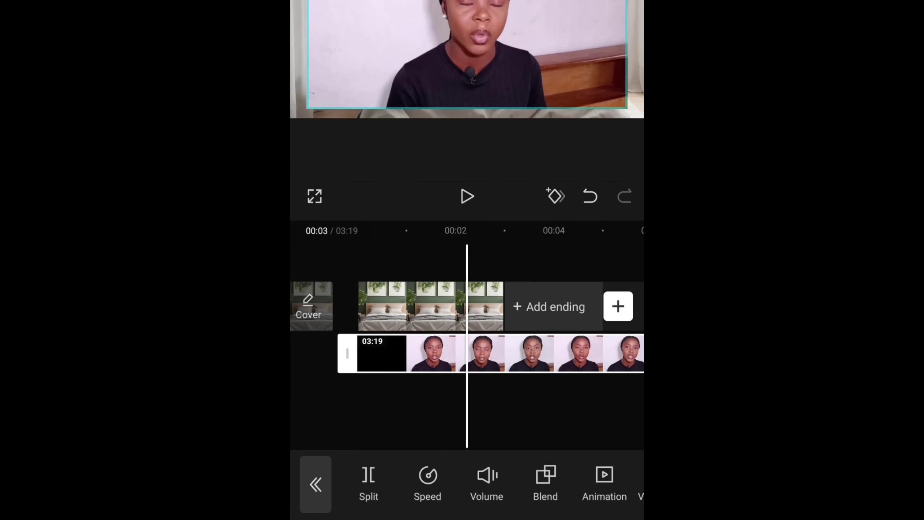
- Stretch the bedroom photo clip to match the video's full 03:19 length
click(429, 305)
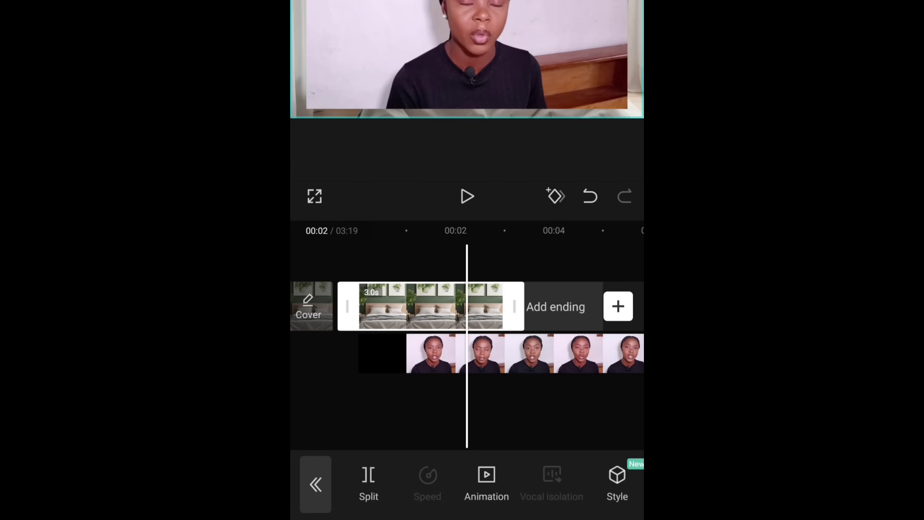
drag(535, 396, 517, 396)
drag(491, 289, 574, 291)
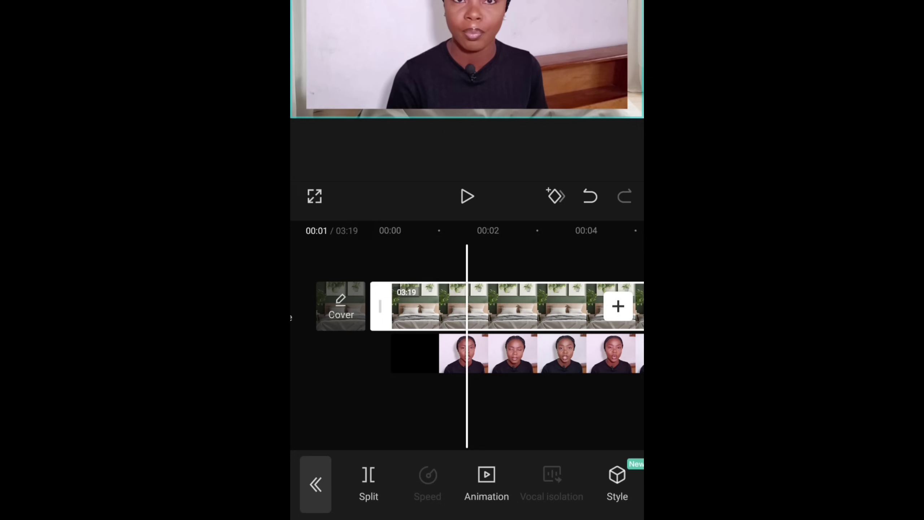
- Remove the background behind the woman in the talking-head overlay
click(531, 352)
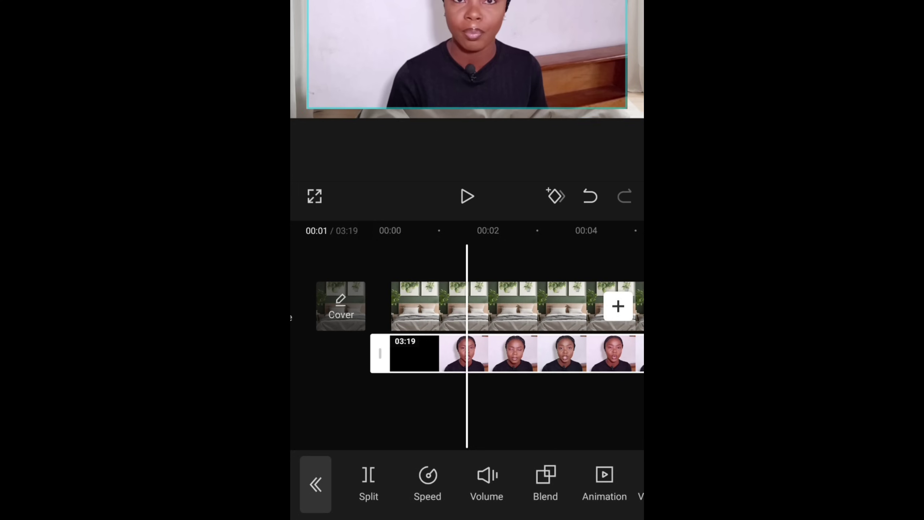
drag(567, 473, 489, 478)
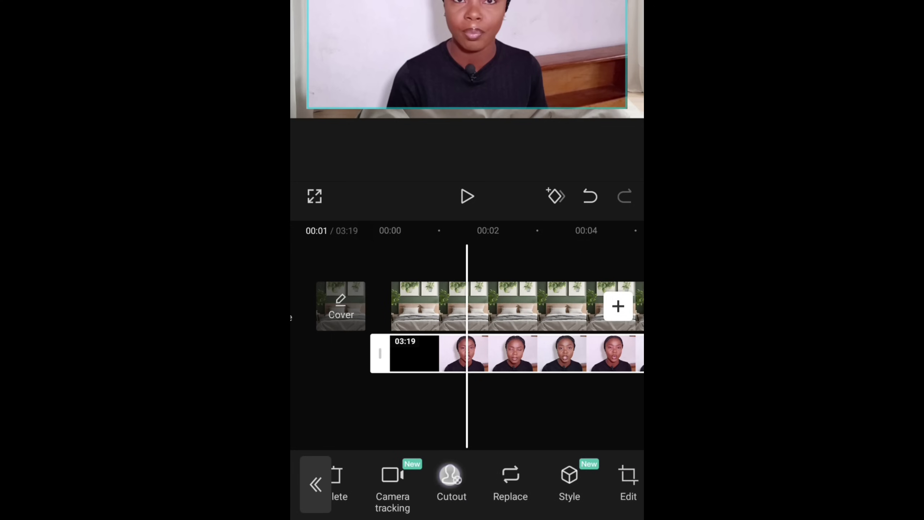
click(450, 475)
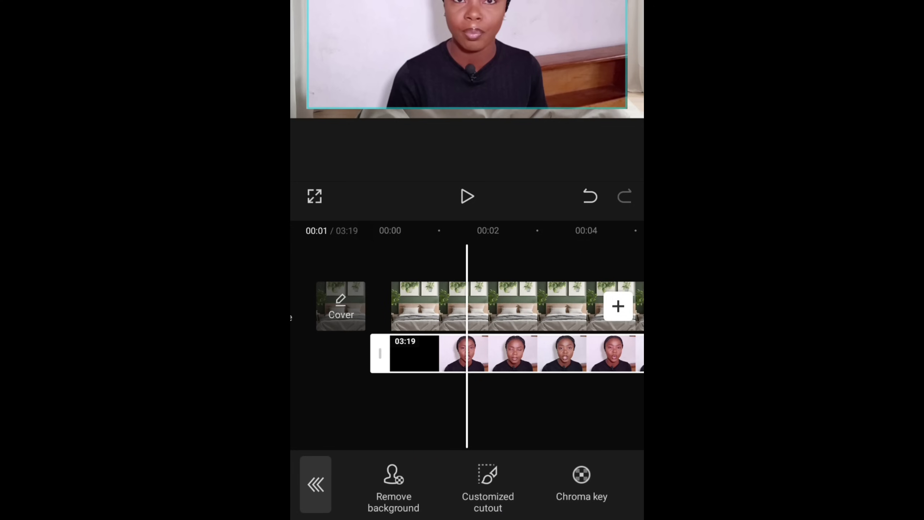
click(393, 480)
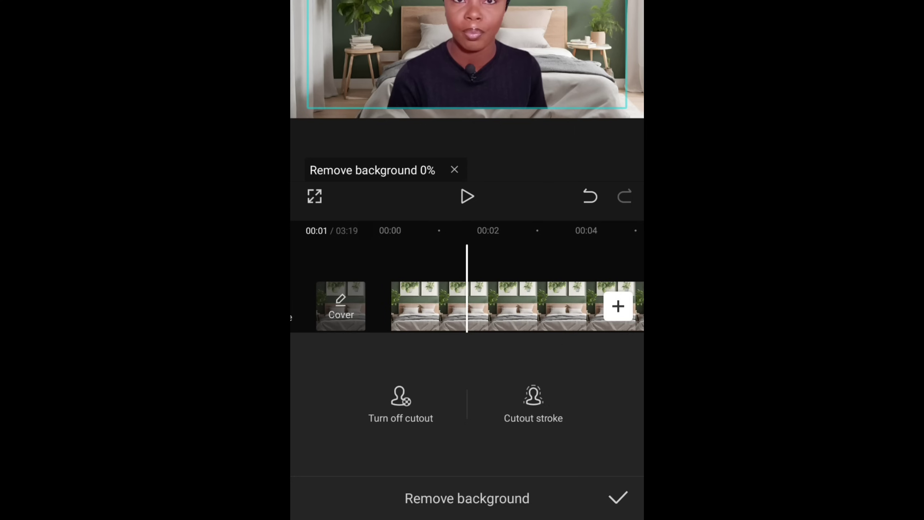
click(615, 492)
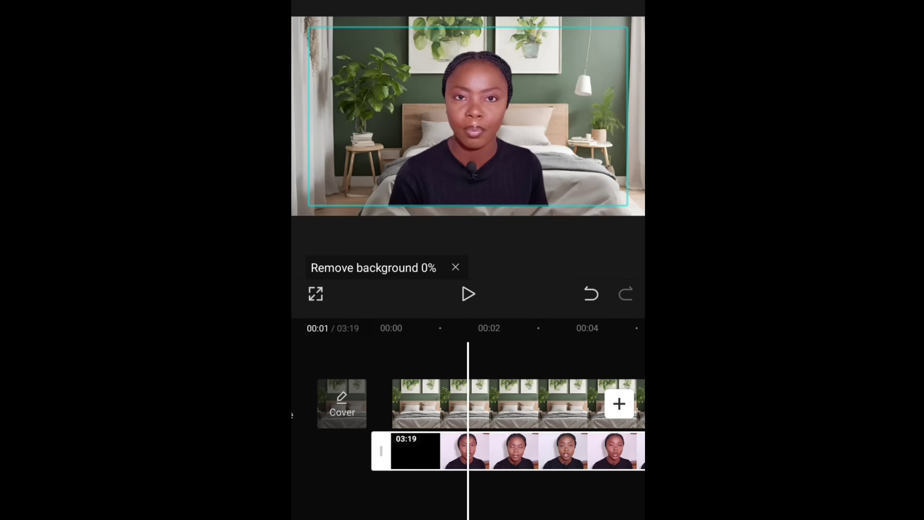
- Enlarge the presenter overlay to fill the frame and preview from about 00:02
drag(373, 160, 364, 167)
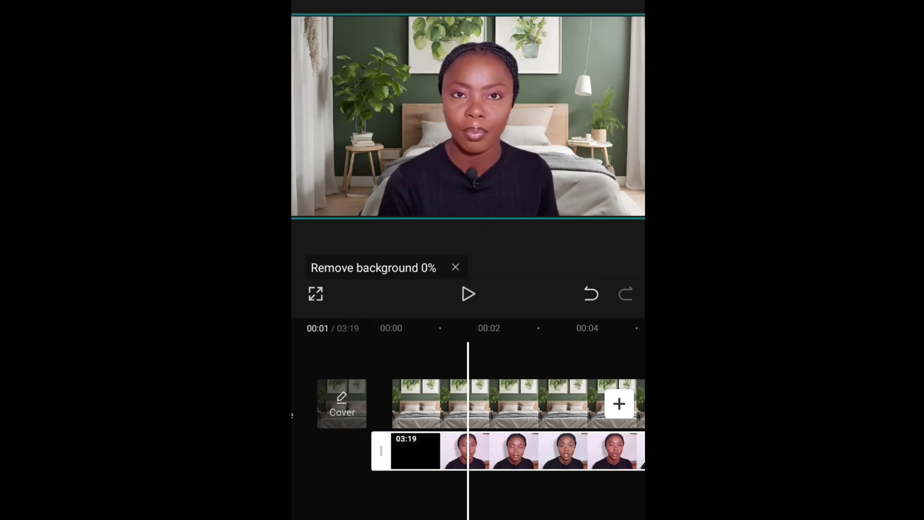
drag(536, 501, 489, 495)
click(469, 291)
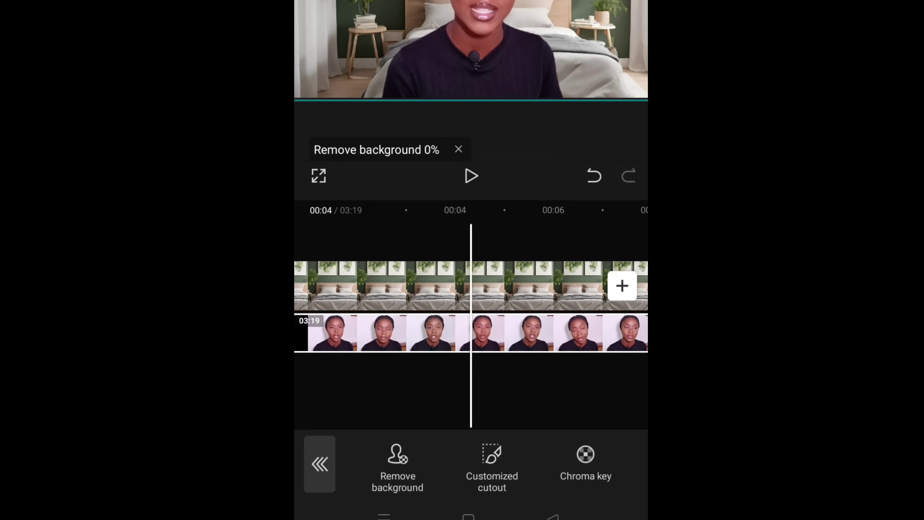
- Apply the Lens > Blur video effect to the bedroom-background project
click(320, 464)
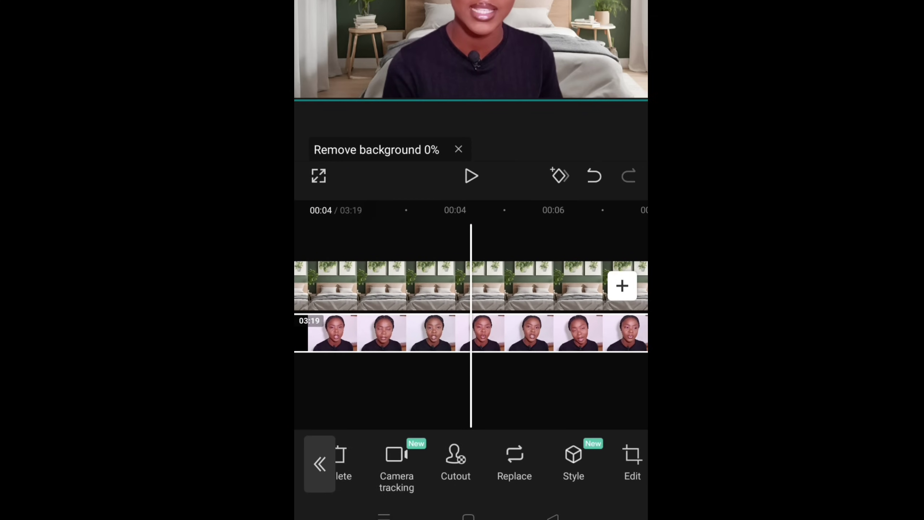
click(319, 464)
click(320, 464)
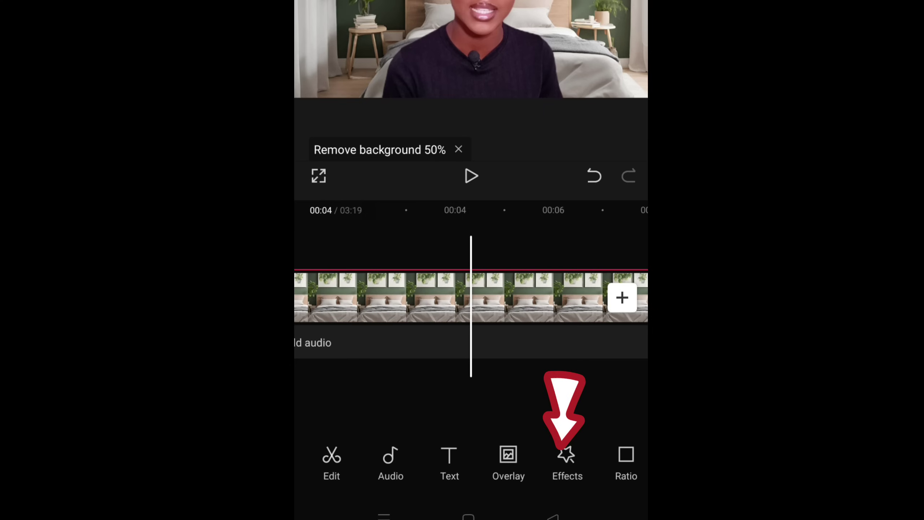
click(563, 459)
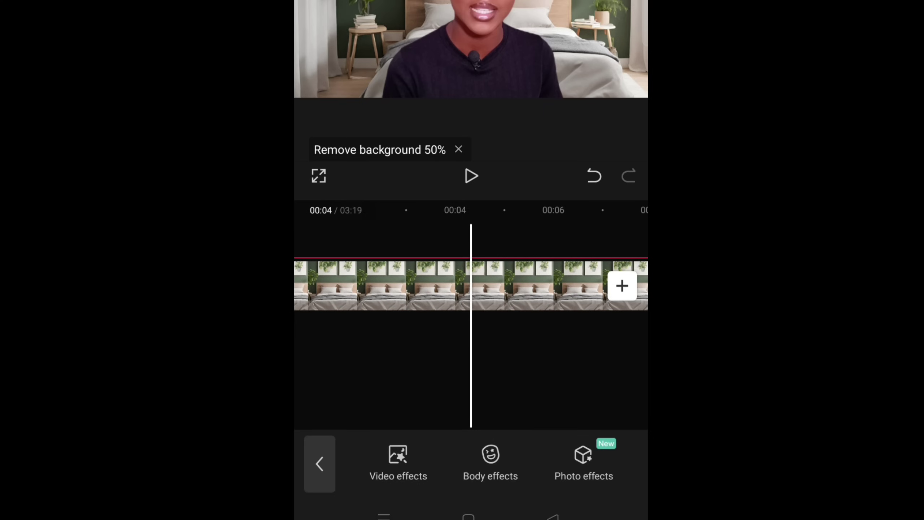
click(398, 461)
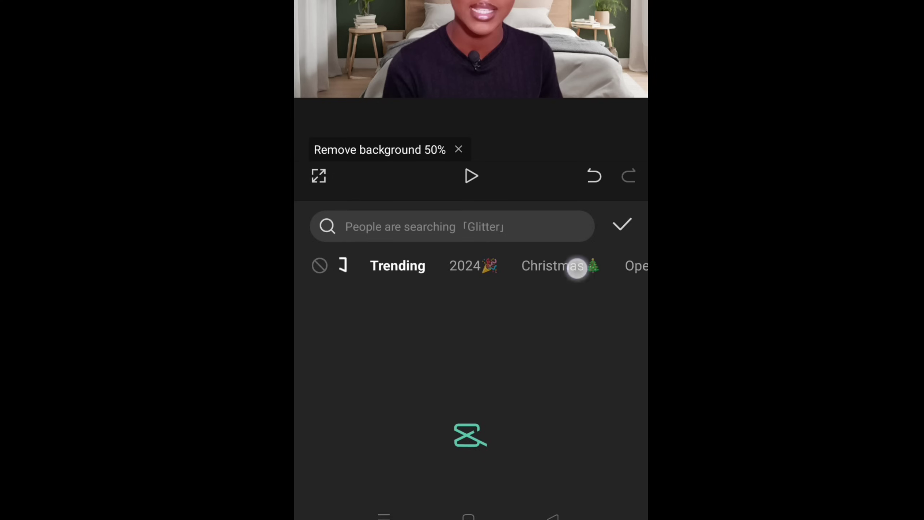
drag(577, 268, 380, 271)
drag(536, 257, 445, 259)
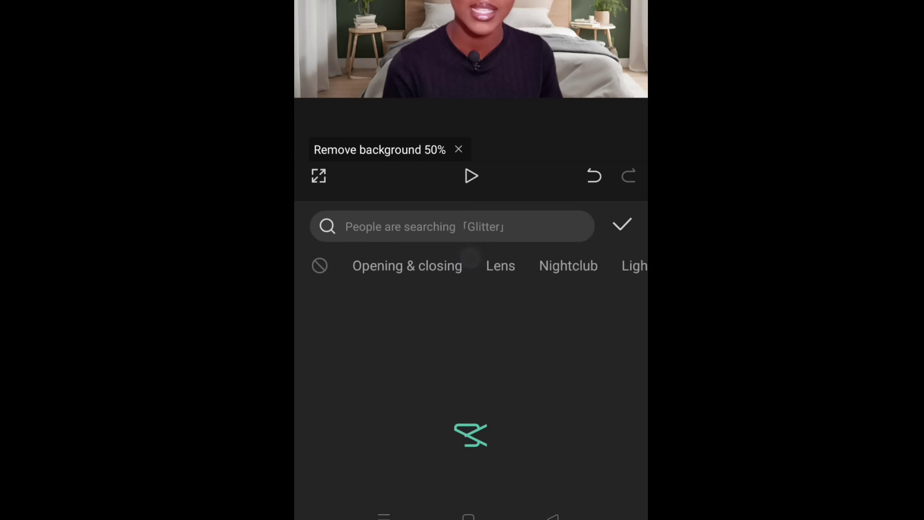
click(498, 251)
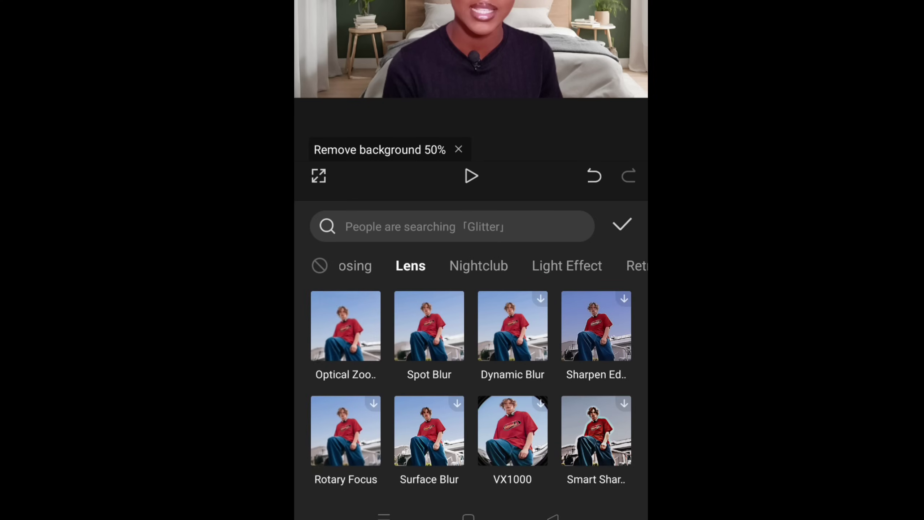
scroll(471, 364, down, 5)
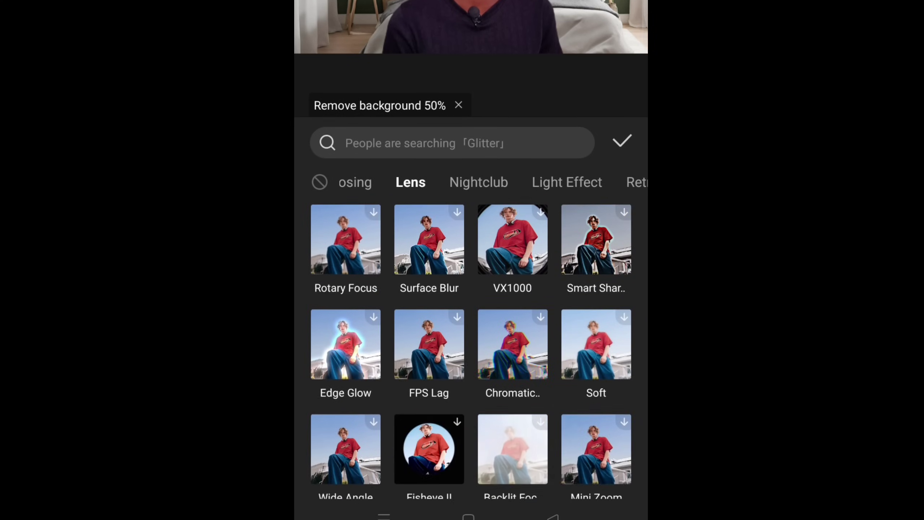
scroll(471, 364, down, 5)
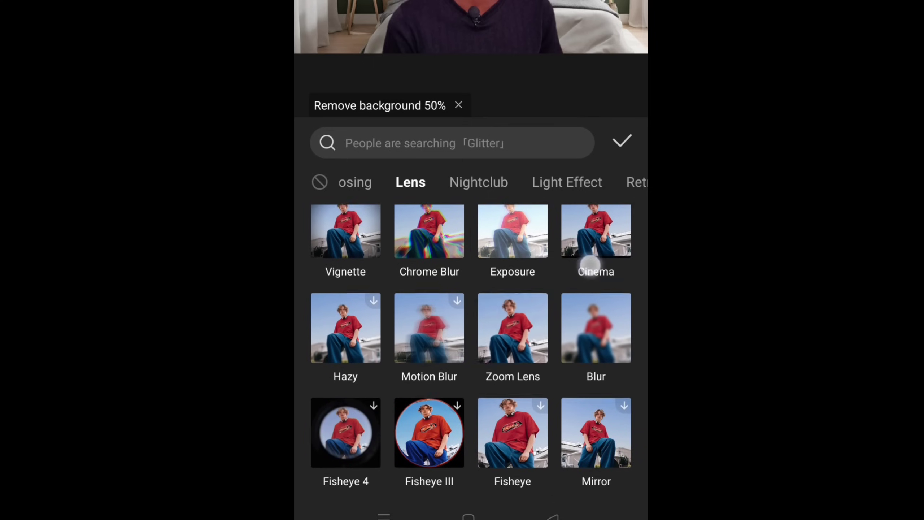
click(596, 323)
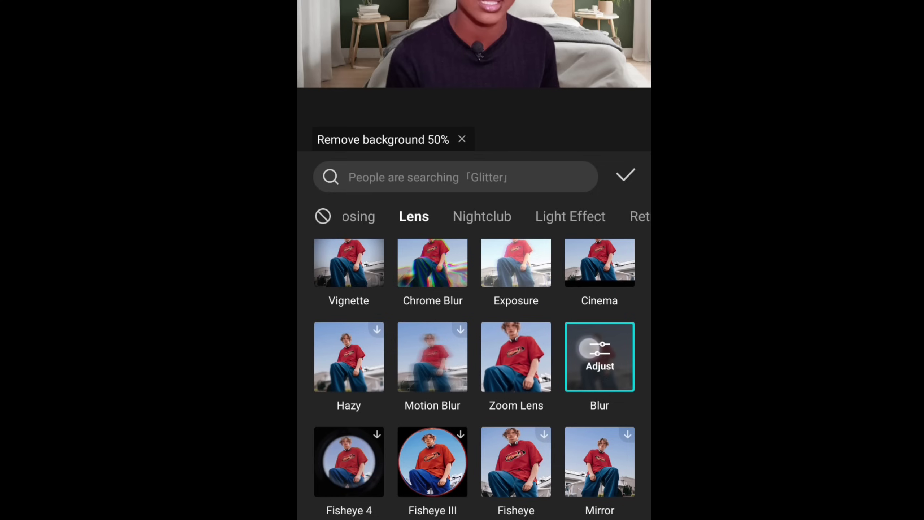
- Lower the Blur effect's strength to roughly 20
click(589, 348)
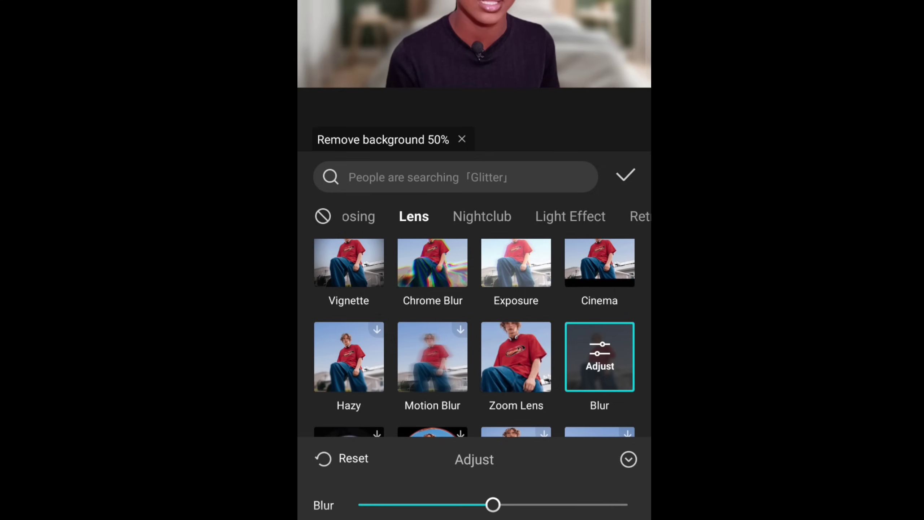
drag(493, 504, 450, 506)
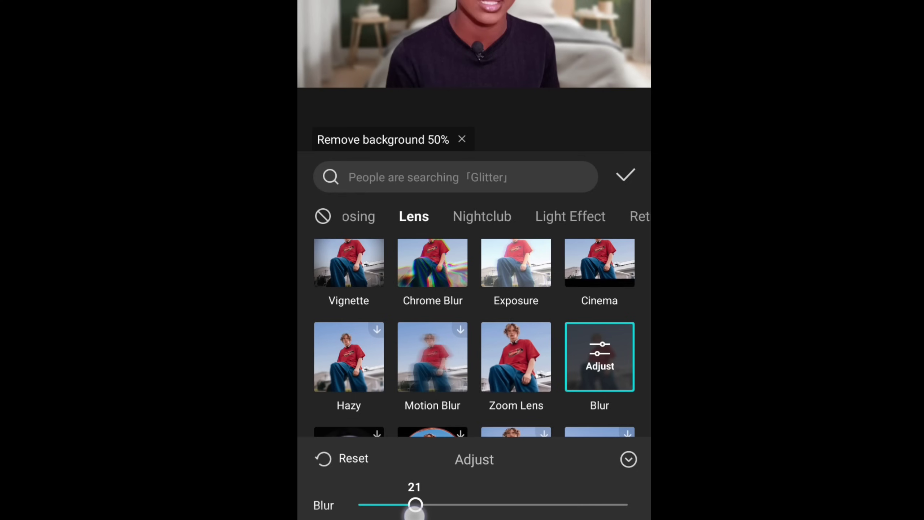
drag(412, 510, 412, 509)
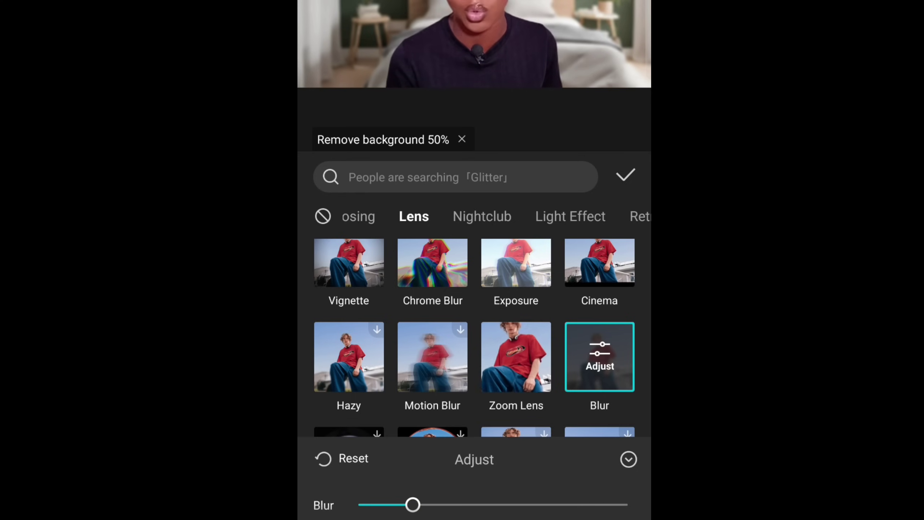
drag(412, 505, 420, 509)
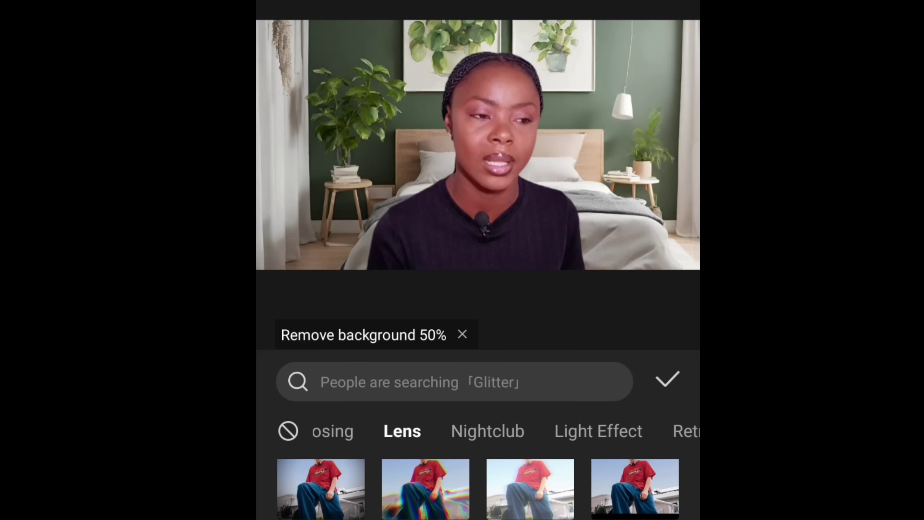
- Confirm the Blur effect and extend its clip to the end of the video
click(665, 378)
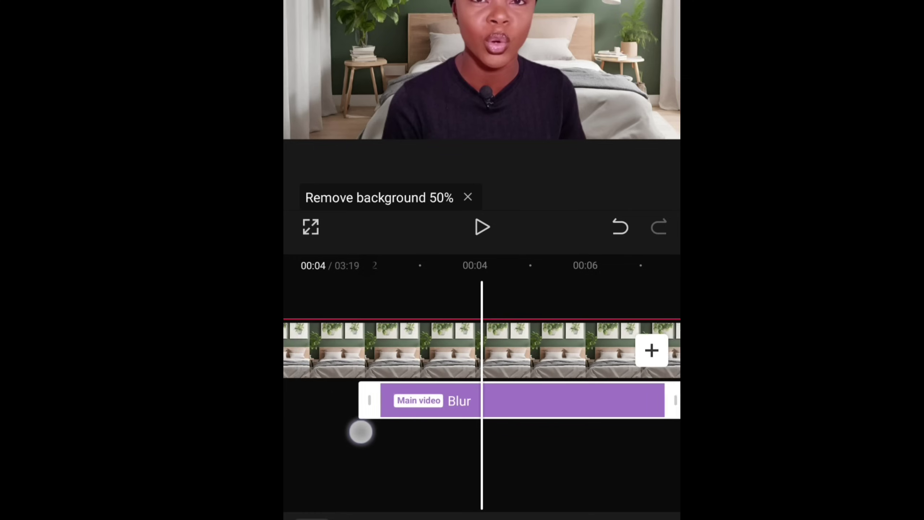
drag(360, 431, 330, 432)
drag(567, 435, 357, 466)
click(464, 468)
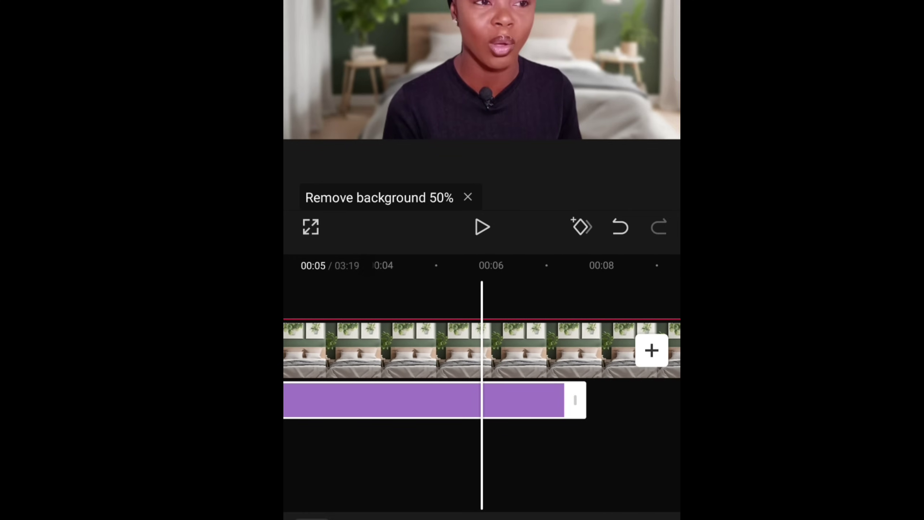
drag(575, 401, 662, 385)
- Scrub back to 00:00 and play the composite to check the result
drag(443, 452, 513, 448)
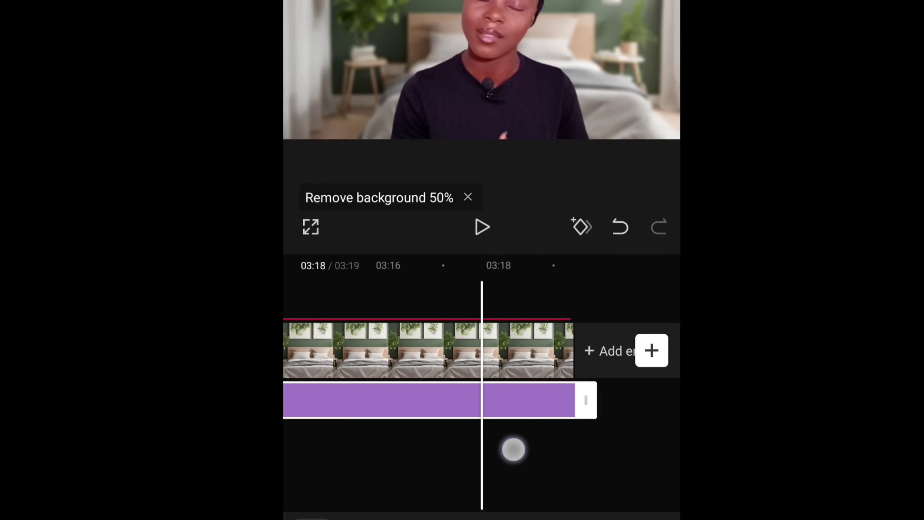
drag(398, 455, 592, 444)
drag(472, 449, 669, 448)
drag(436, 434, 655, 432)
drag(472, 435, 658, 432)
drag(390, 439, 600, 437)
click(481, 227)
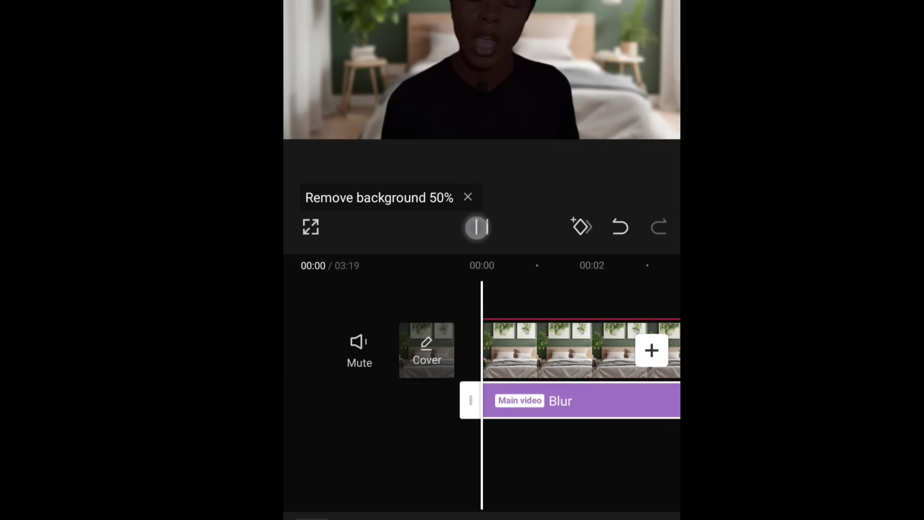
drag(495, 445, 477, 447)
- Preview the blurred background, then export the video at 2K/4K resolution
click(482, 226)
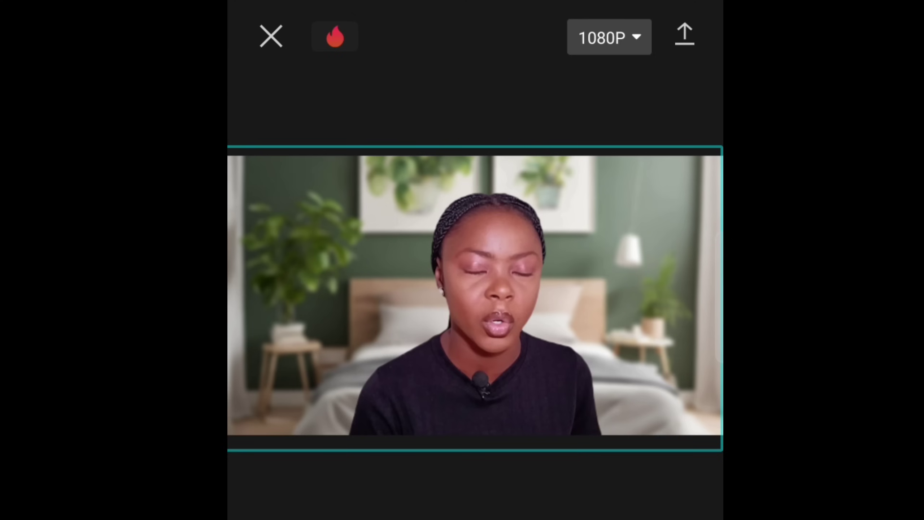
click(609, 37)
drag(547, 160, 691, 169)
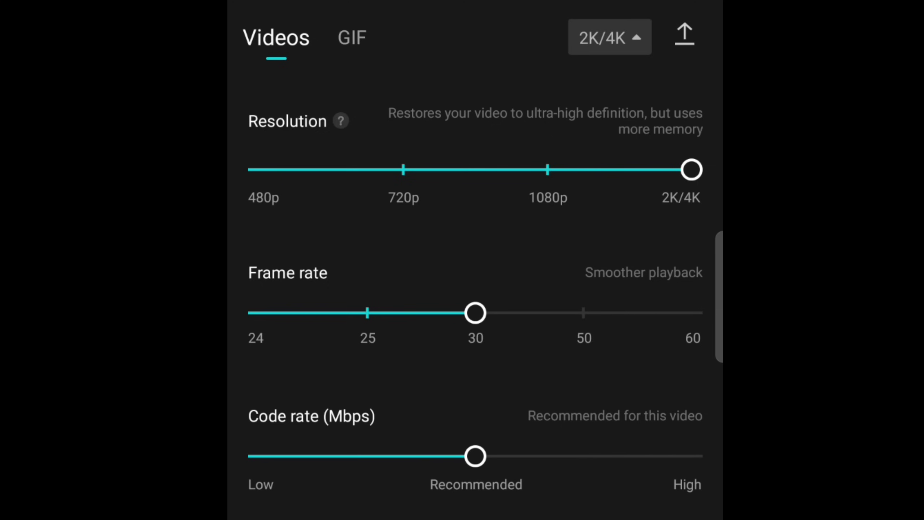
click(684, 35)
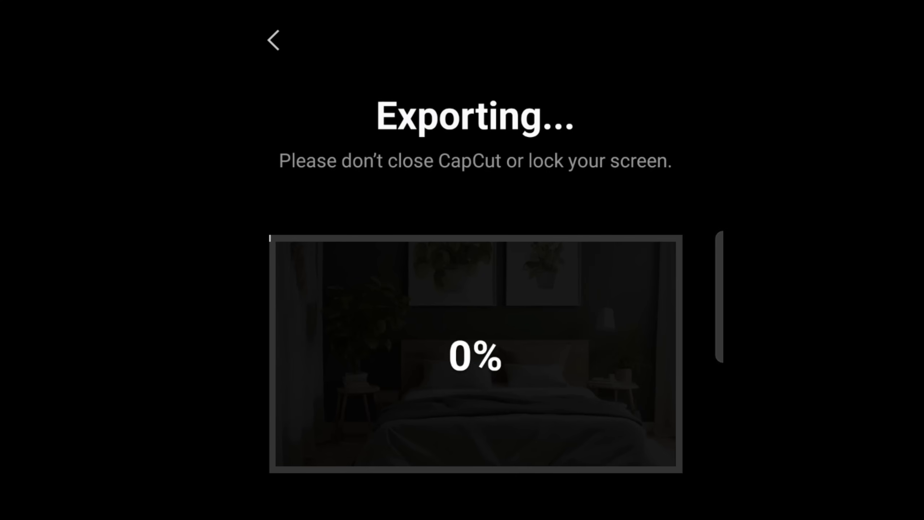